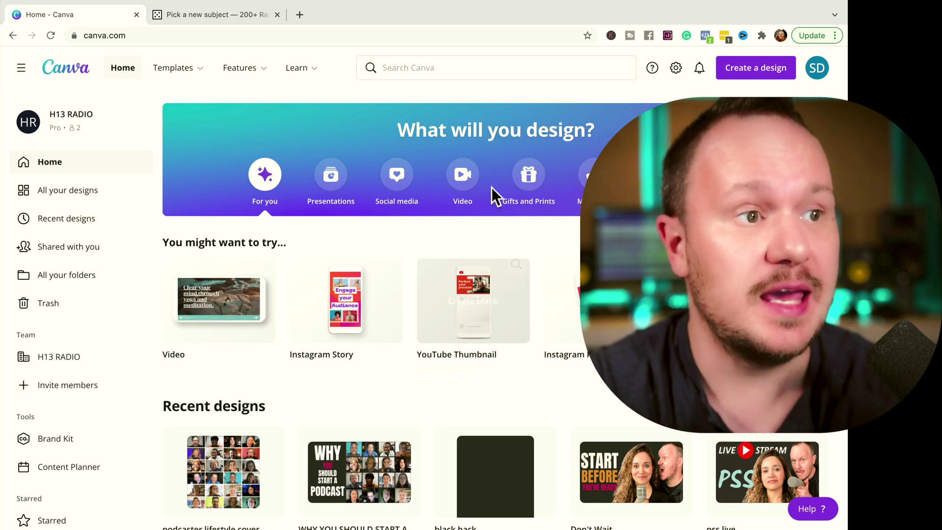
Step: Switch to the random topics list and review candidate subjects, highlighting weaving, wrestling, death, clowns, beekeeping, disasters and barbers
left_click(219, 15)
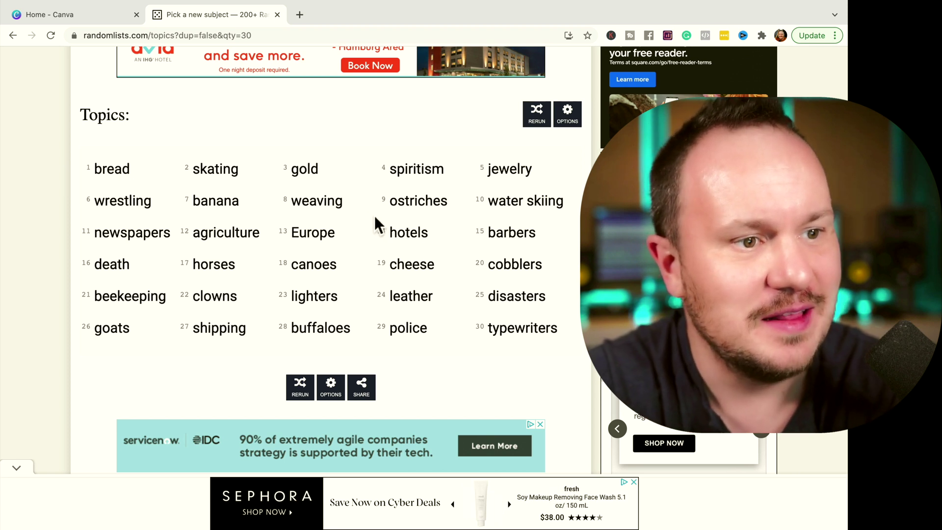
double_click(292, 205)
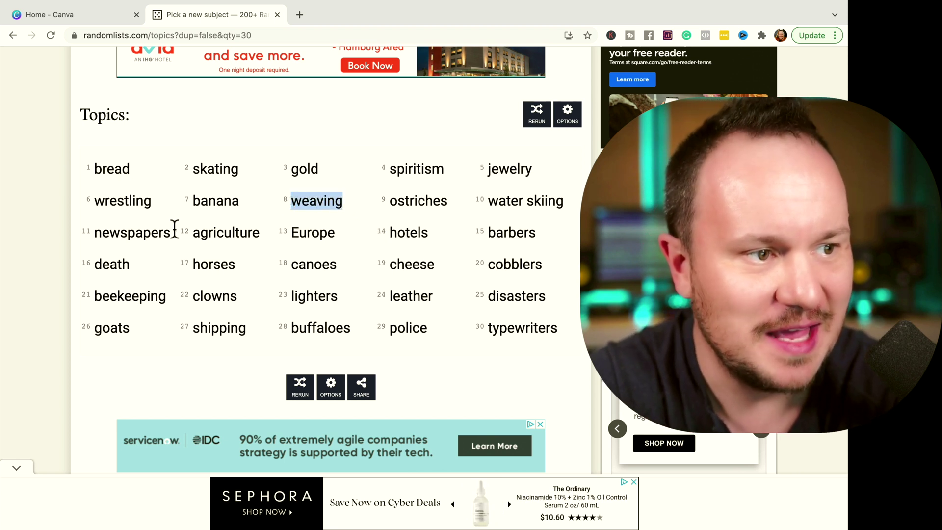
left_click_drag(156, 216, 91, 214)
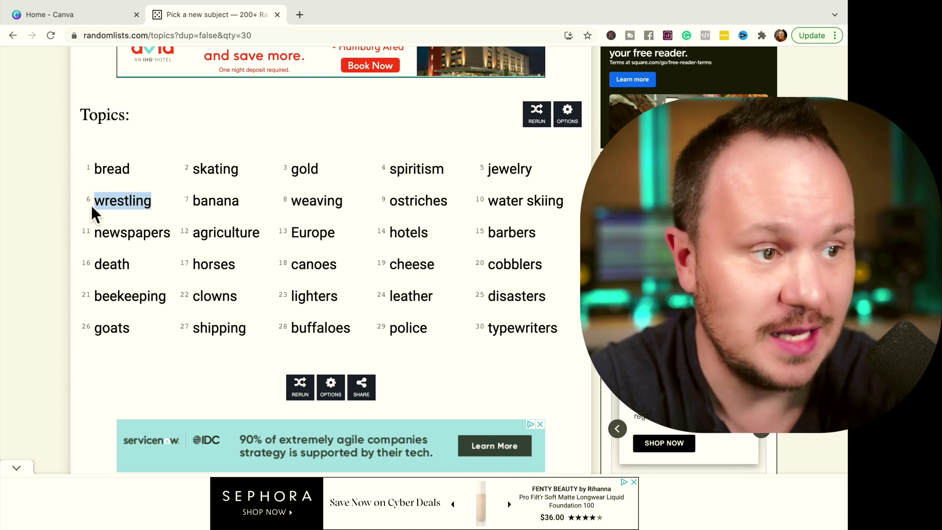
left_click_drag(136, 267, 100, 265)
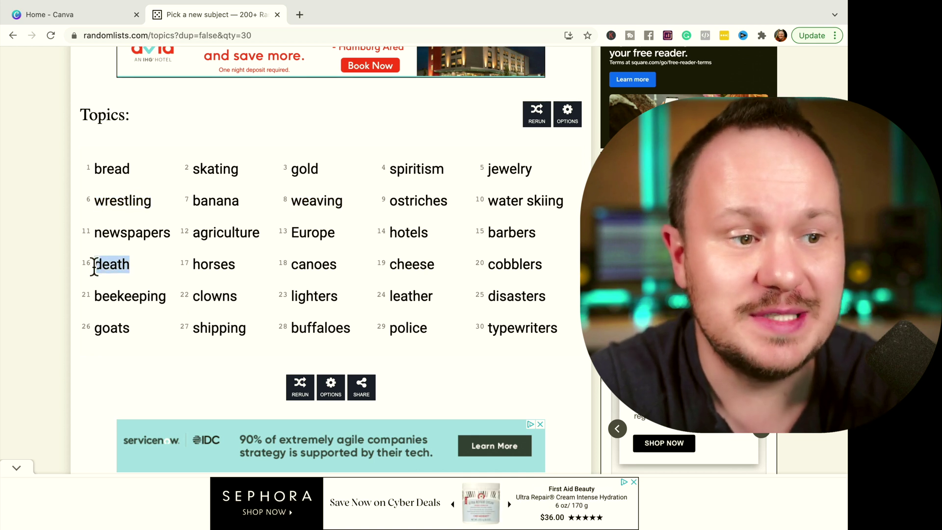
left_click_drag(239, 298, 194, 299)
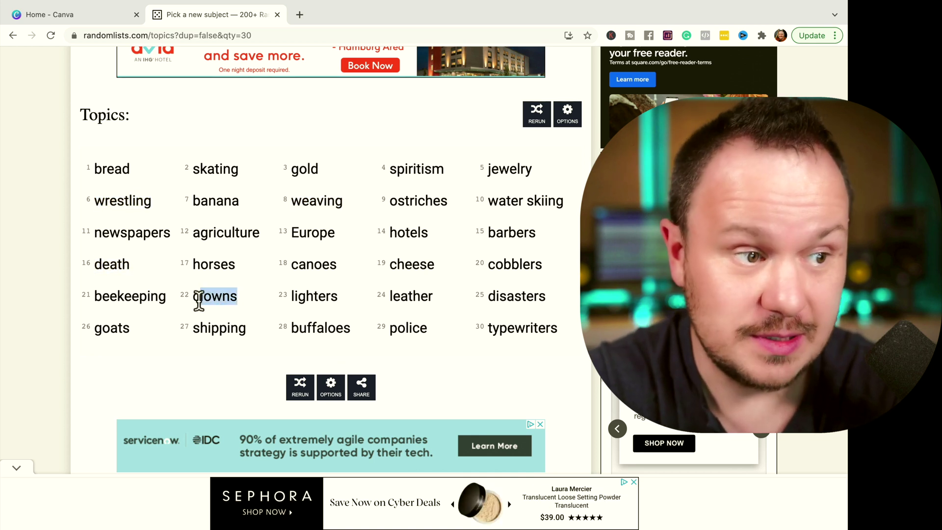
left_click(95, 309, "shift")
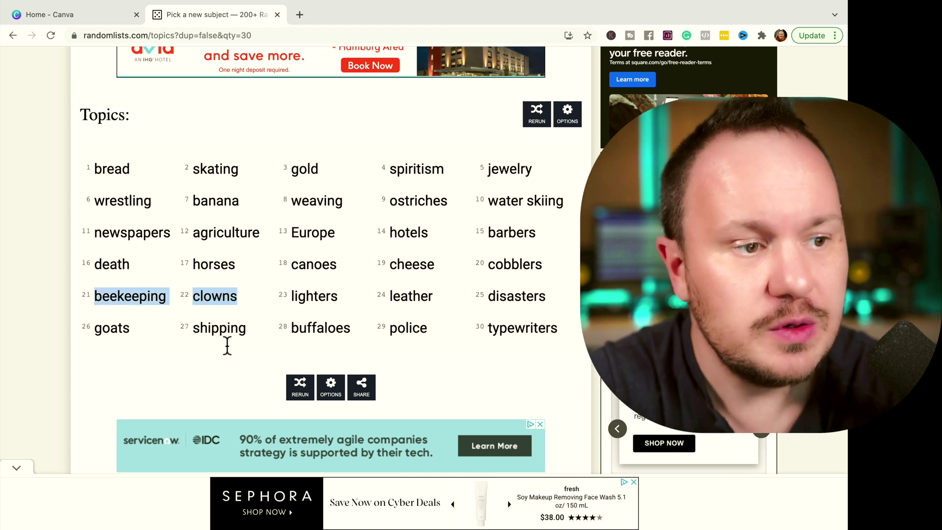
left_click_drag(560, 306, 491, 303)
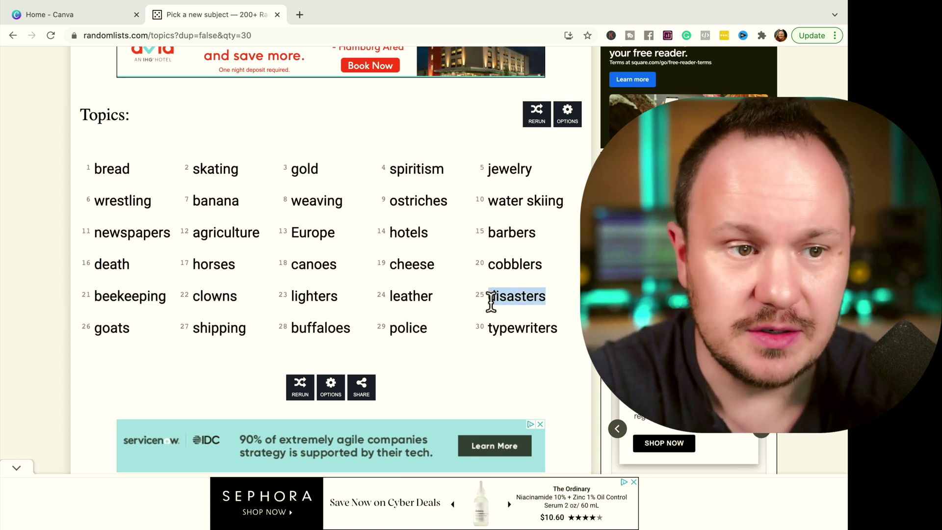
left_click_drag(545, 235, 483, 230)
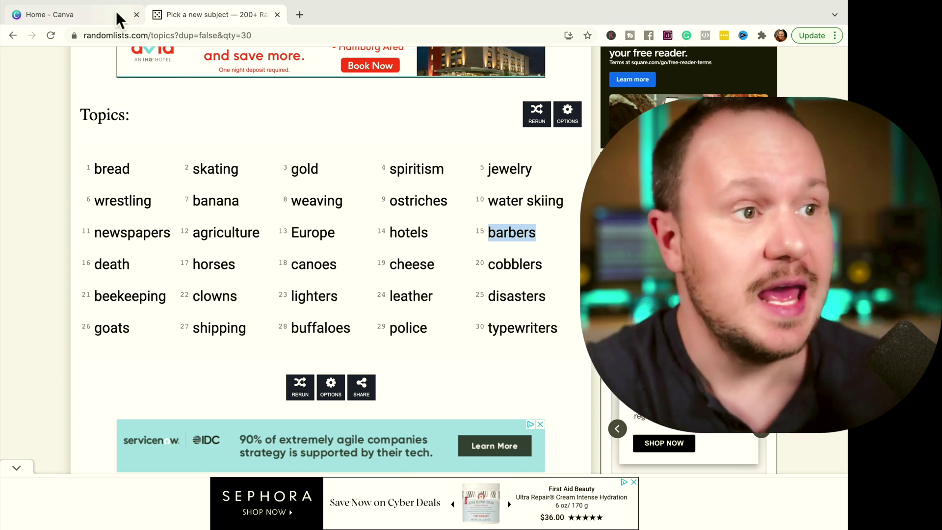
Step: Return to Canva and start creating a new brand kit, rechecking the random topics list for its subject
left_click(96, 17)
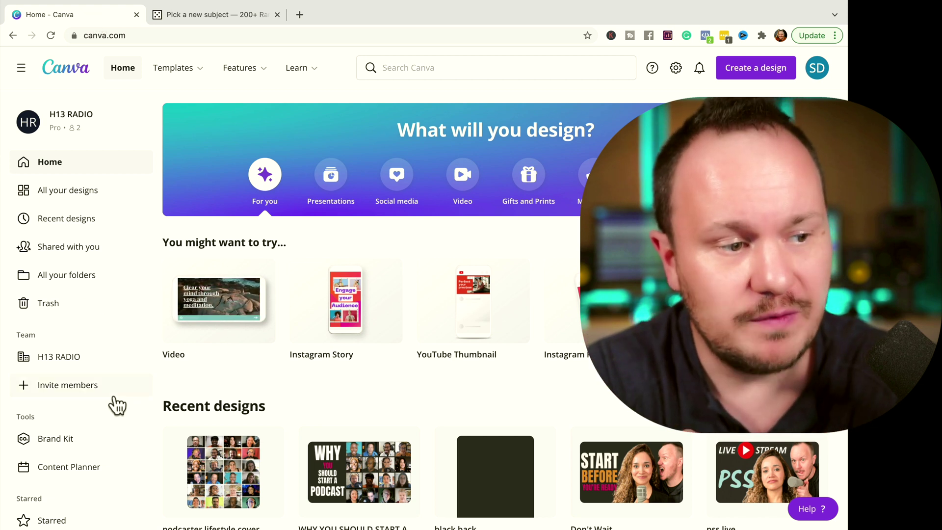
scroll(116, 402, "down", 2)
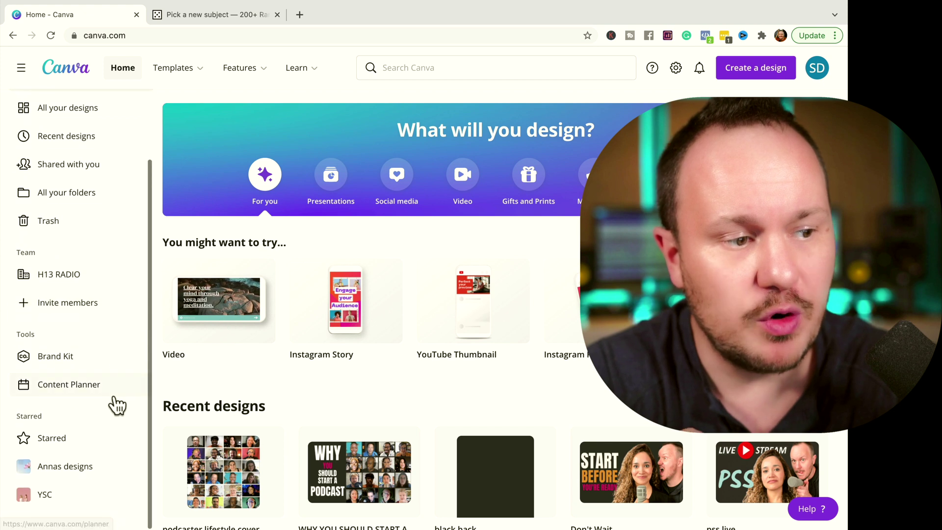
left_click(48, 362)
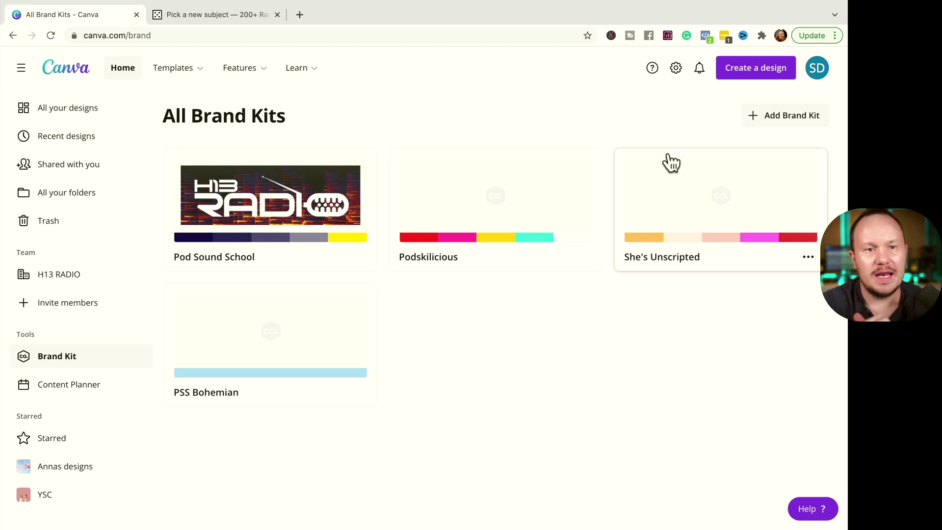
left_click(773, 120)
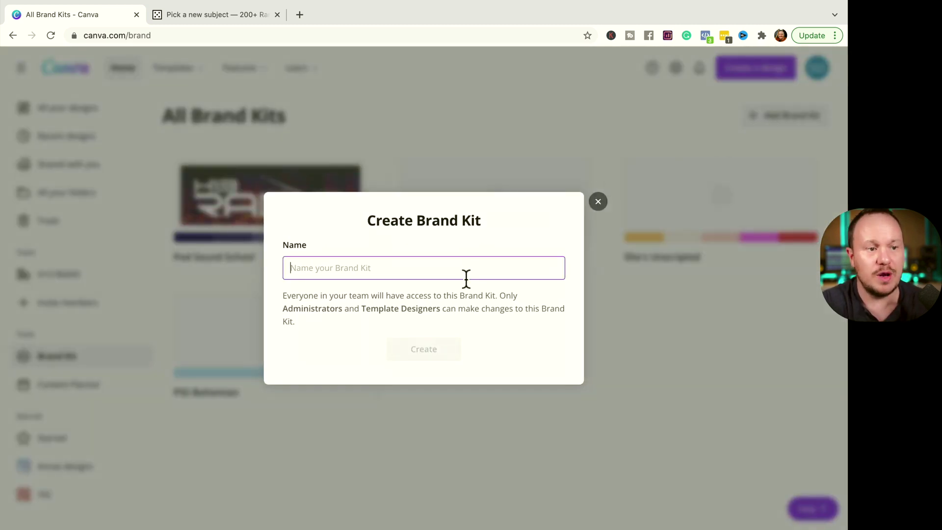
left_click(205, 13)
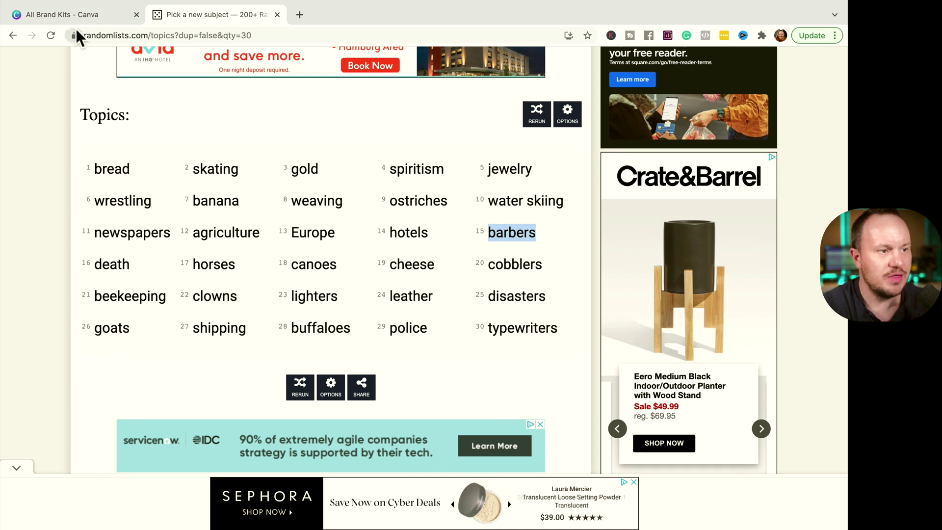
left_click(80, 14)
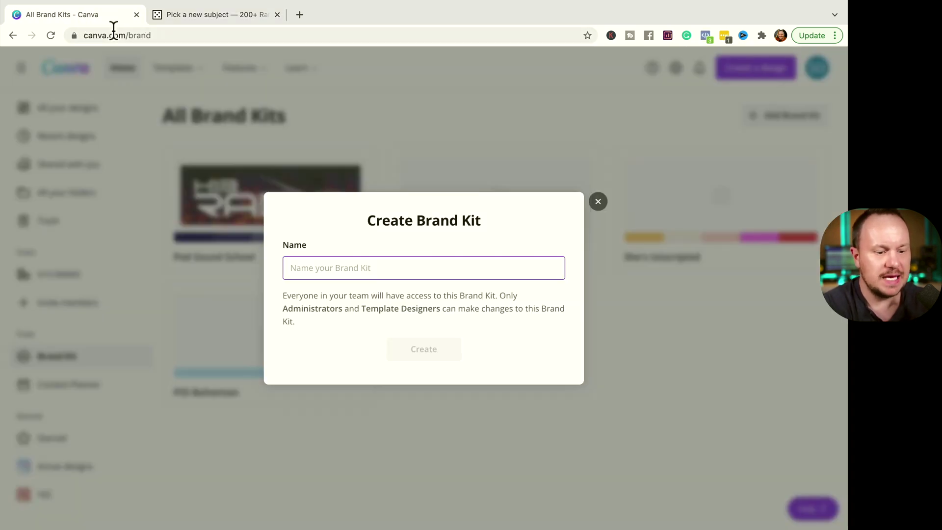
type("Bee")
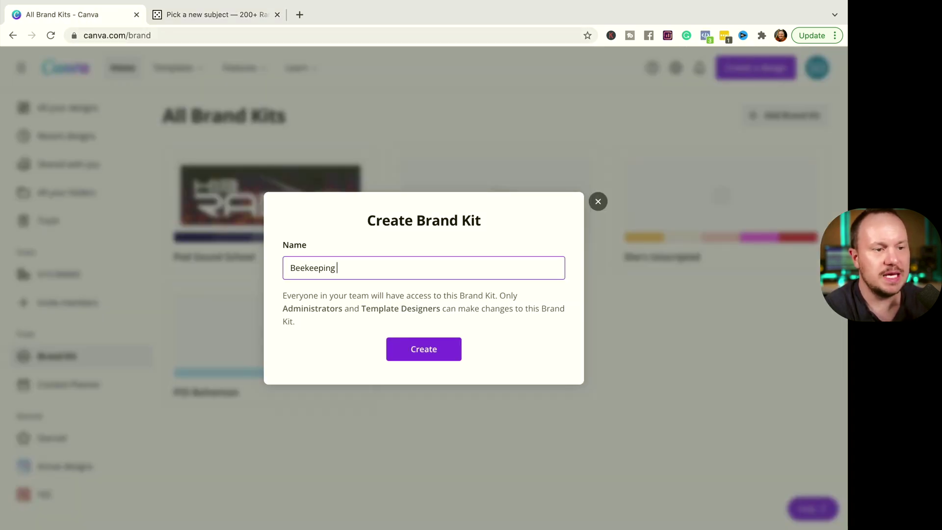
type("kee")
key("BackSpace")
key("BackSpace")
key("BackSpace")
key("BackSpace")
key("BackSpace")
key("BackSpace")
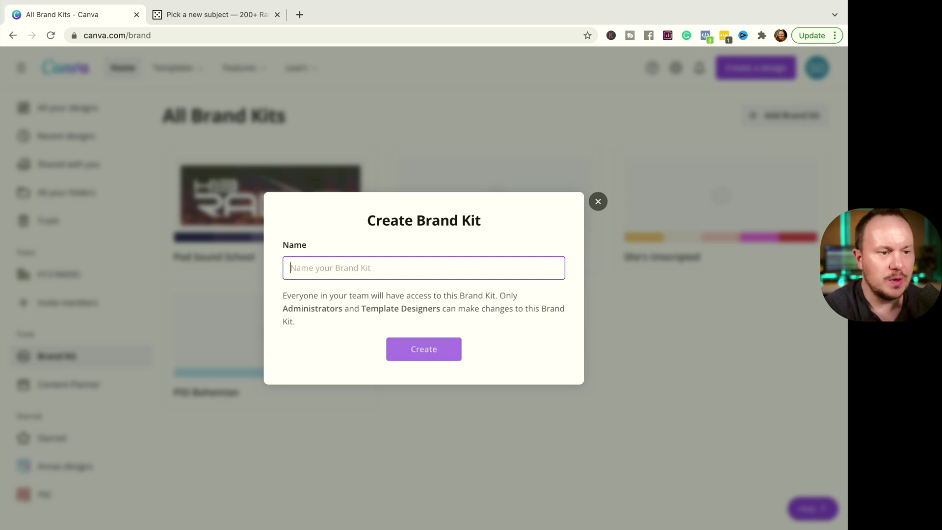
Step: Name the new brand kit "The Bees Knees" and create it
type("The be")
key("BackSpace")
key("BackSpace")
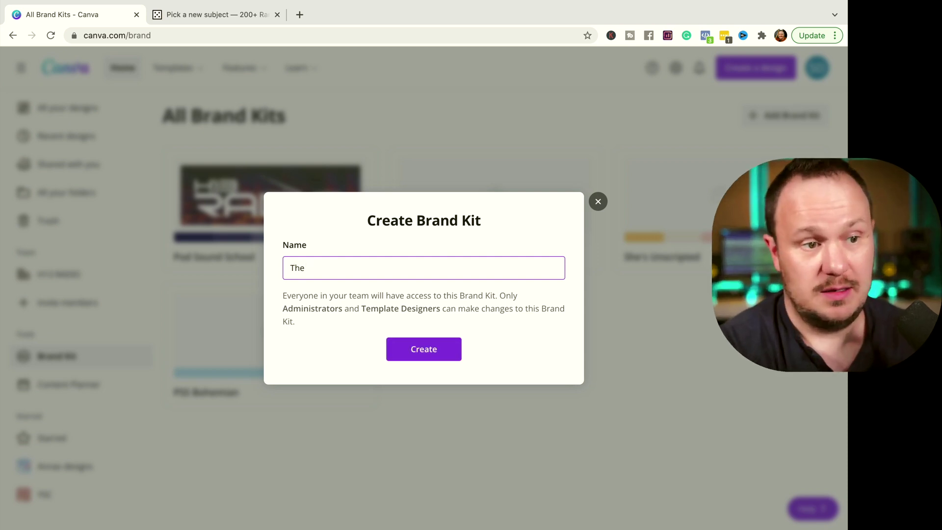
type("Bees Knees")
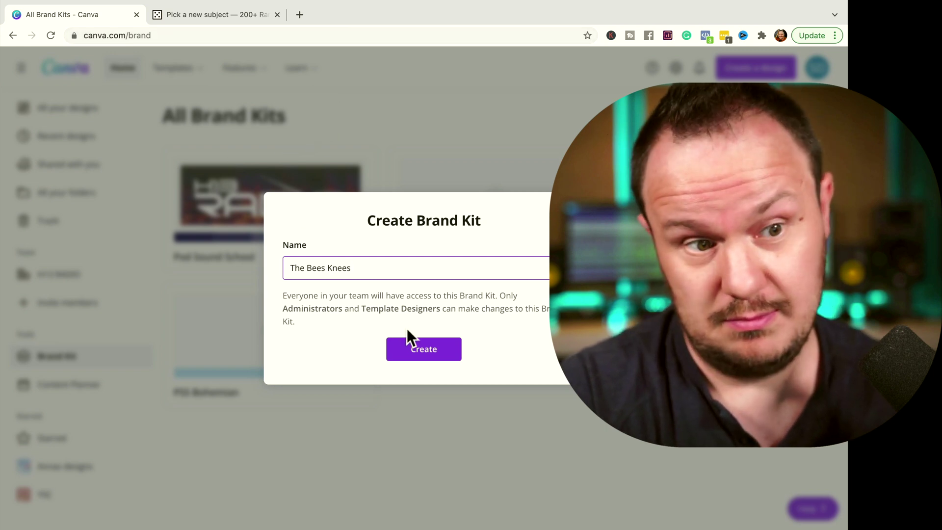
left_click(416, 348)
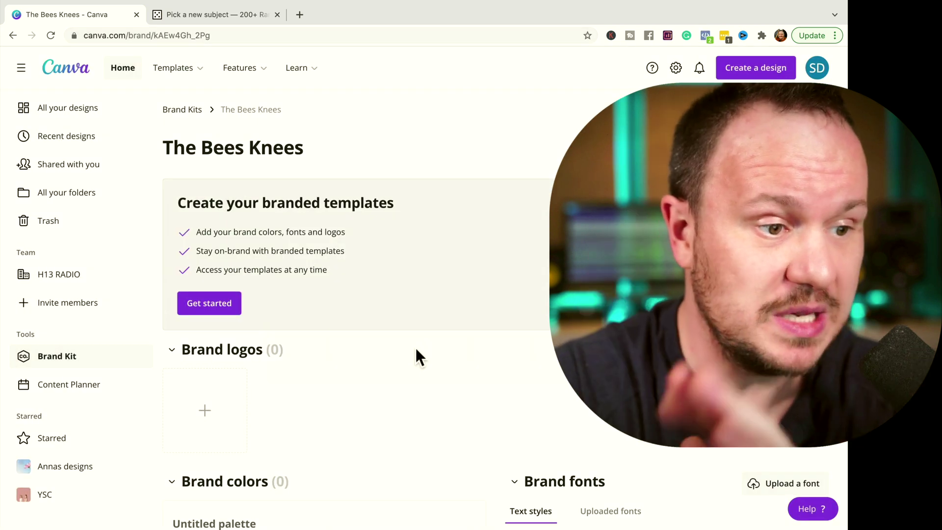
Step: Set the brand kit's heading style to the Advetime font from the popular fonts
scroll(416, 347, "down", 3)
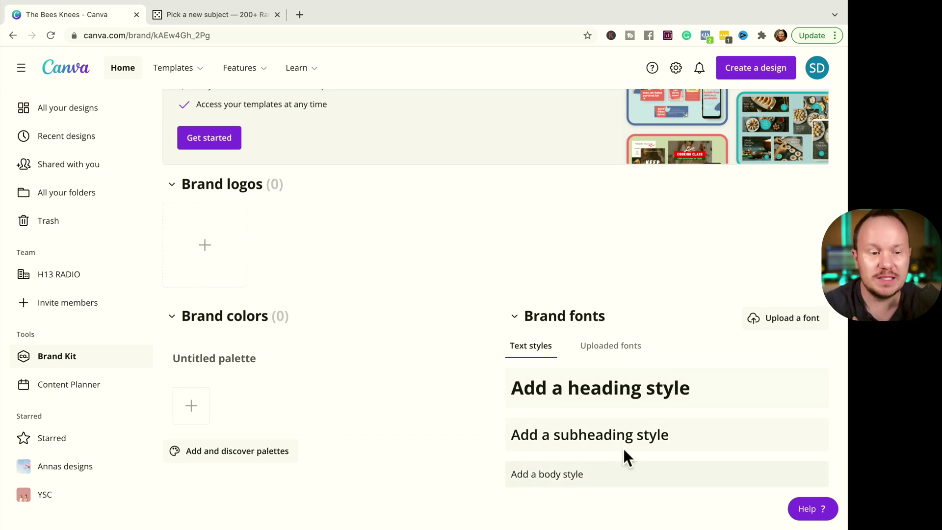
scroll(614, 448, "down", 1)
left_click(627, 393)
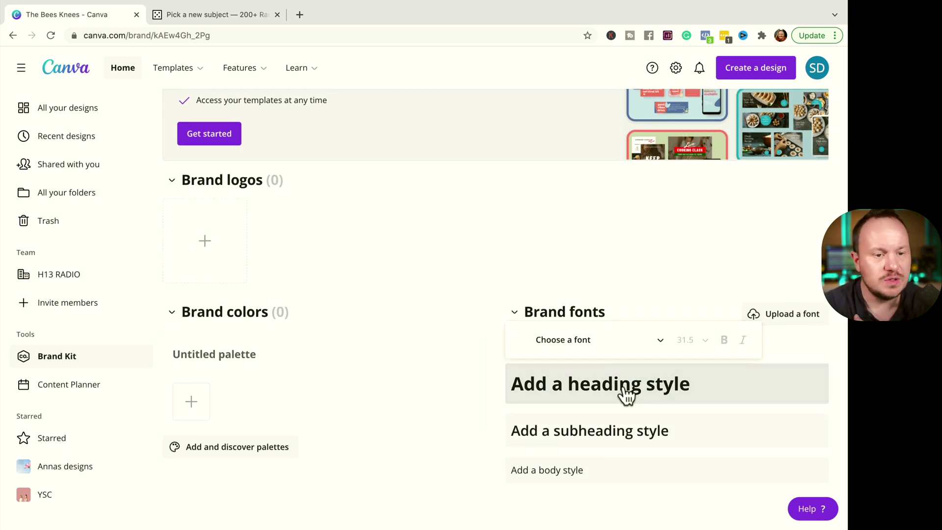
left_click(647, 348)
scroll(584, 234, "down", 3)
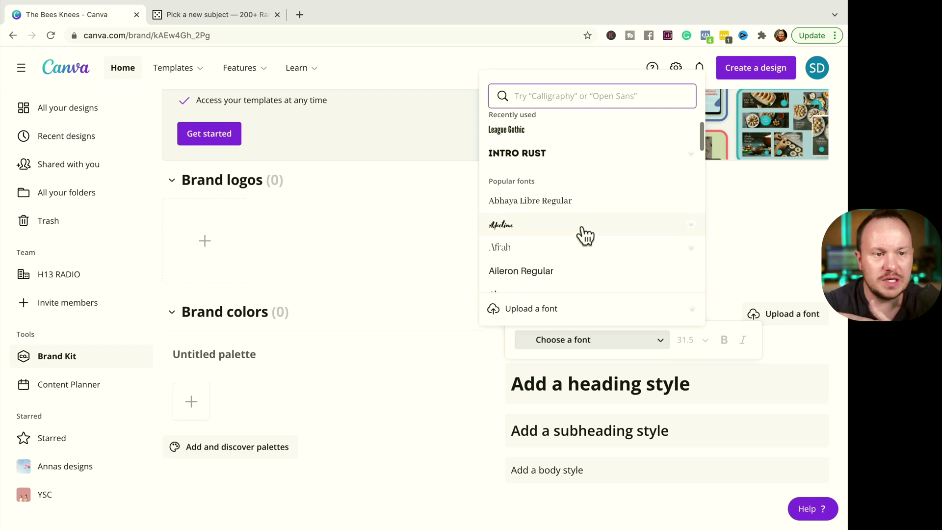
left_click(578, 224)
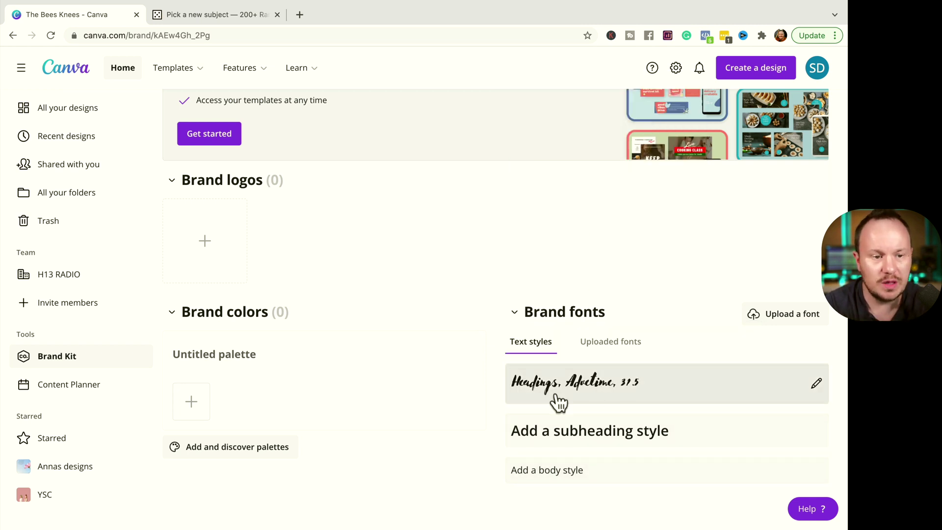
Step: Set the brand kit's subheading style to the Cerebri font
left_click(665, 437)
left_click(620, 398)
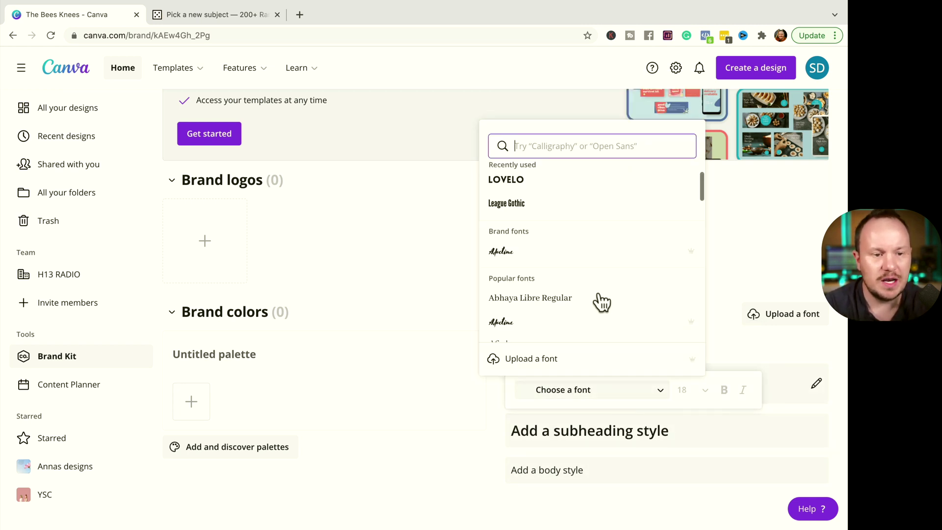
scroll(596, 287, "down", 10)
scroll(595, 287, "down", 2)
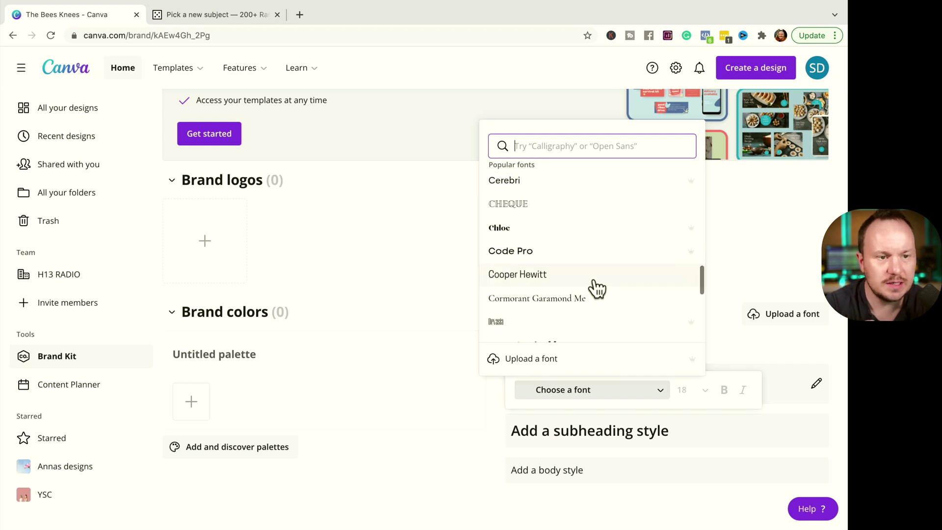
left_click(545, 185)
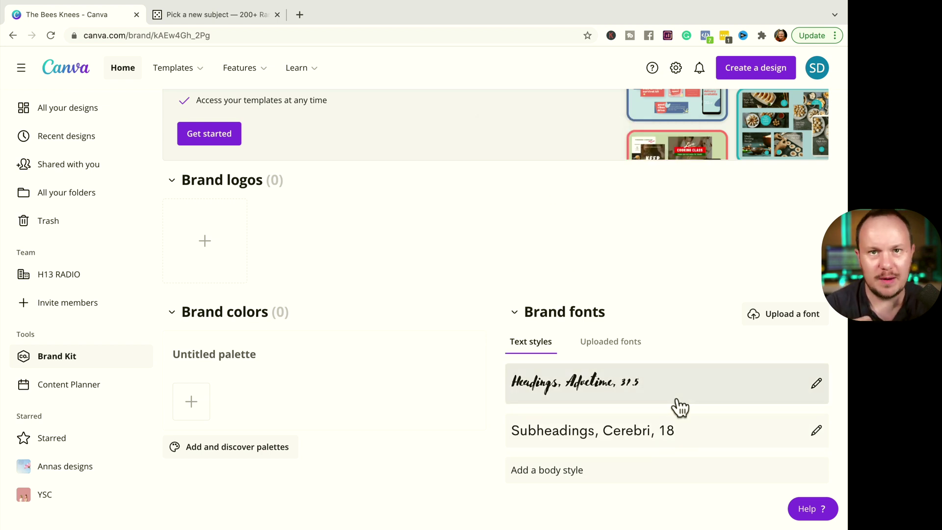
Step: Set the brand kit's body text style to the Cooper Hewitt font
left_click(599, 480)
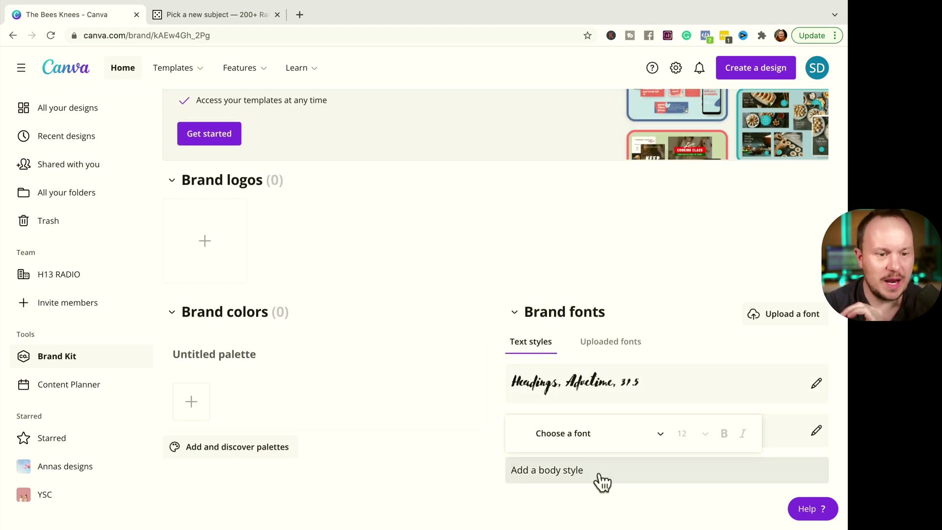
left_click(606, 441)
scroll(598, 344, "down", 1)
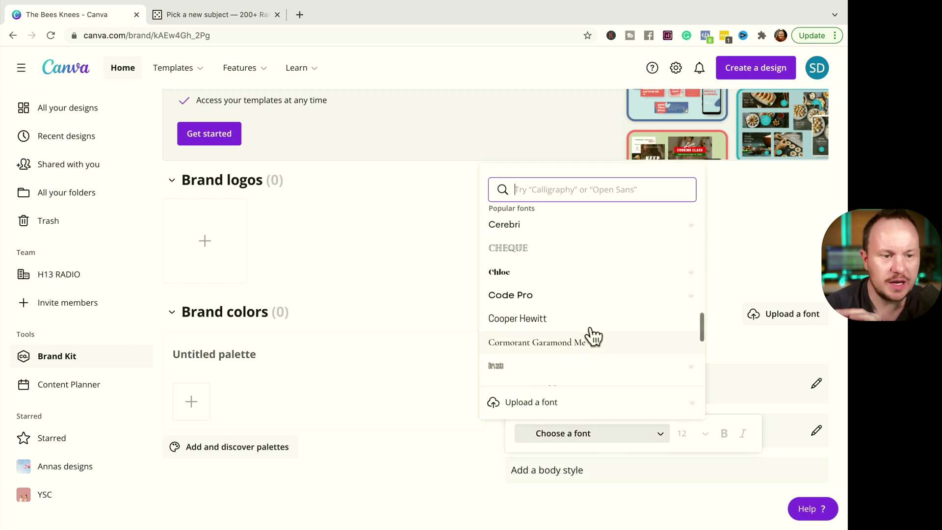
left_click(591, 335)
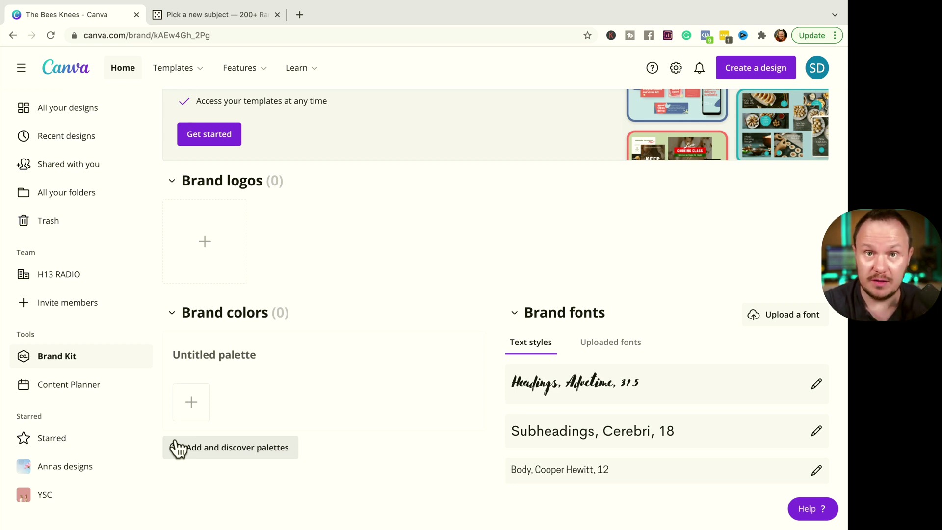
Step: Open the ready-made brand color palettes and search them for "bees", clearing the term again
left_click(231, 455)
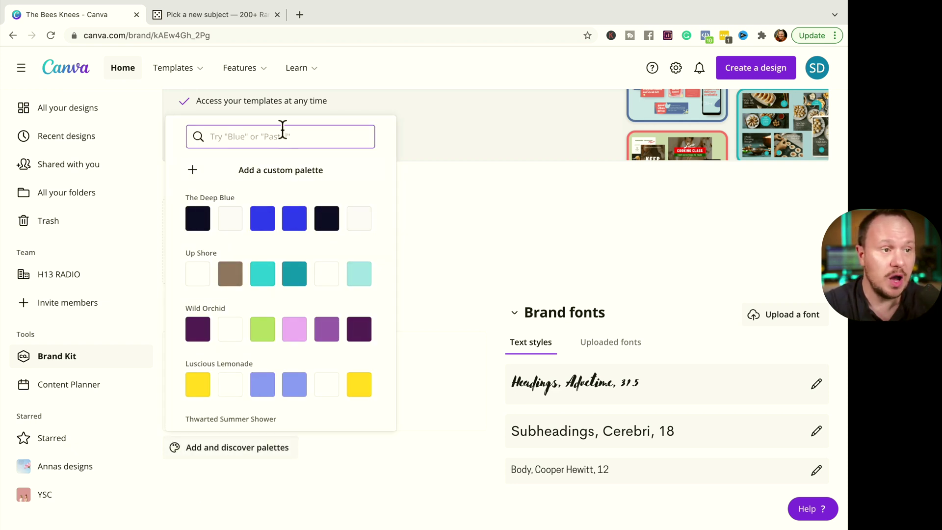
type("bees")
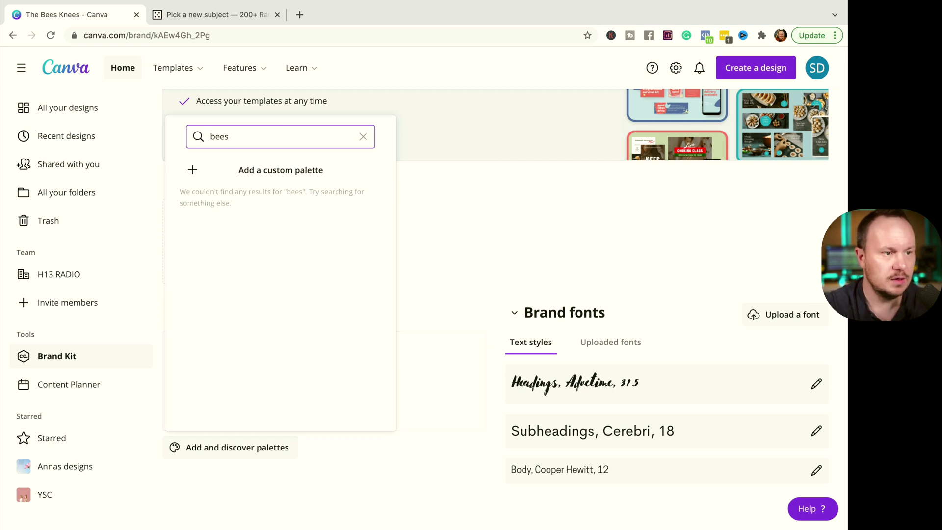
key("BackSpace")
key("BackSpace")
key("BackSpace")
key("BackSpace")
Step: Search the ready-made palettes for "yellow" and add the Secret Keeper palette to the brand colors
type("yeel")
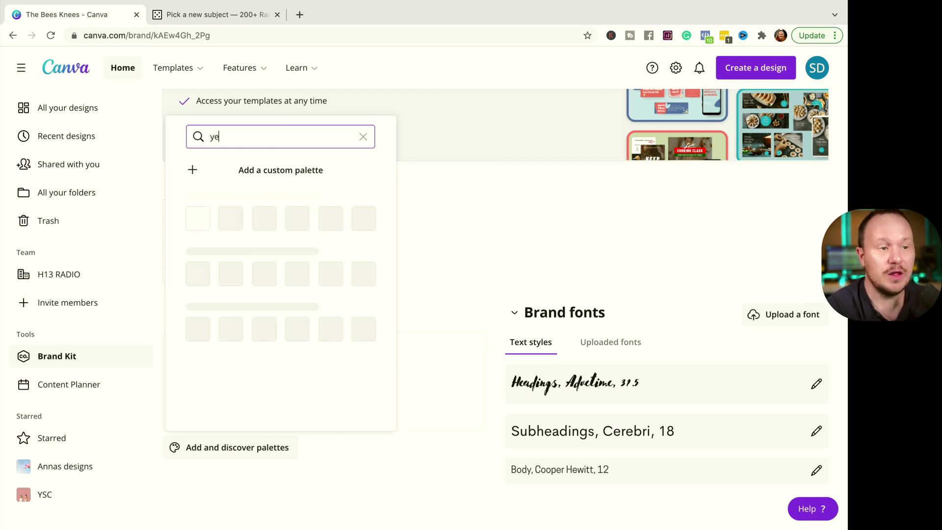
key("BackSpace")
key("BackSpace")
type("llow")
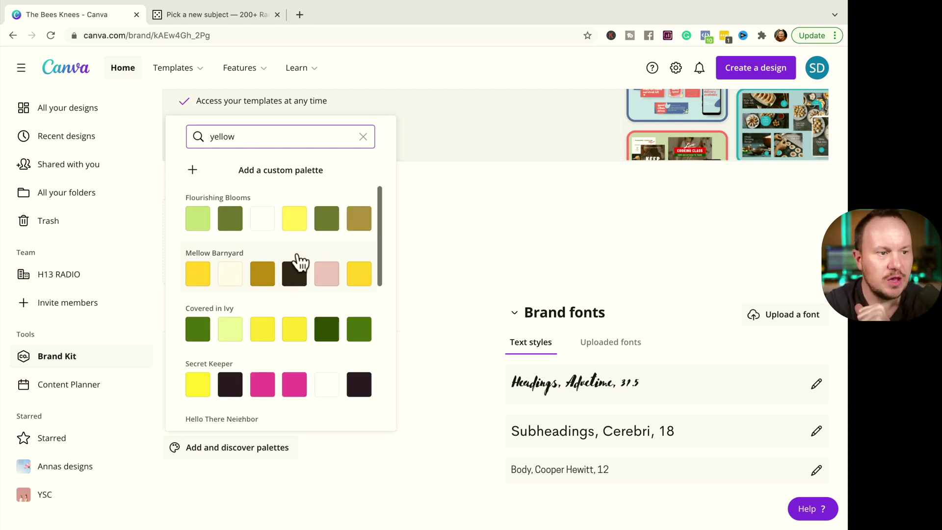
scroll(299, 264, "down", 3)
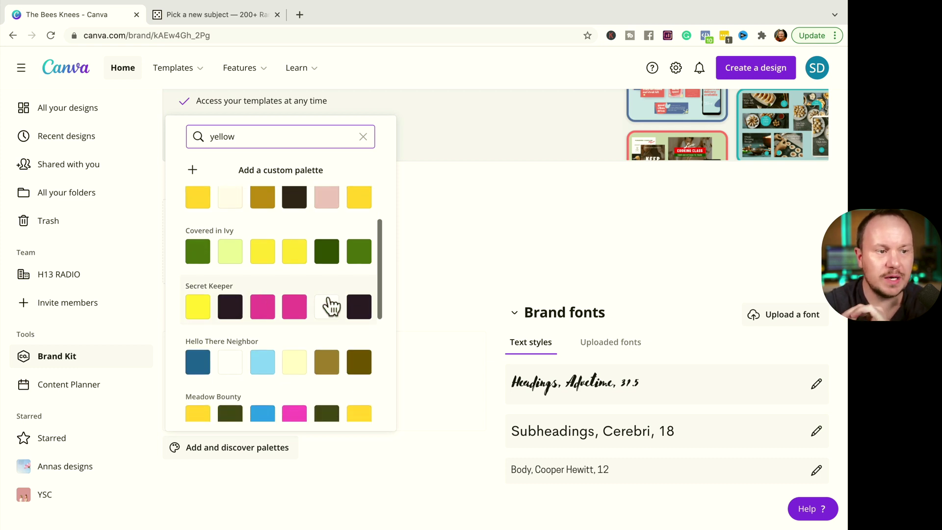
scroll(326, 314, "down", 5)
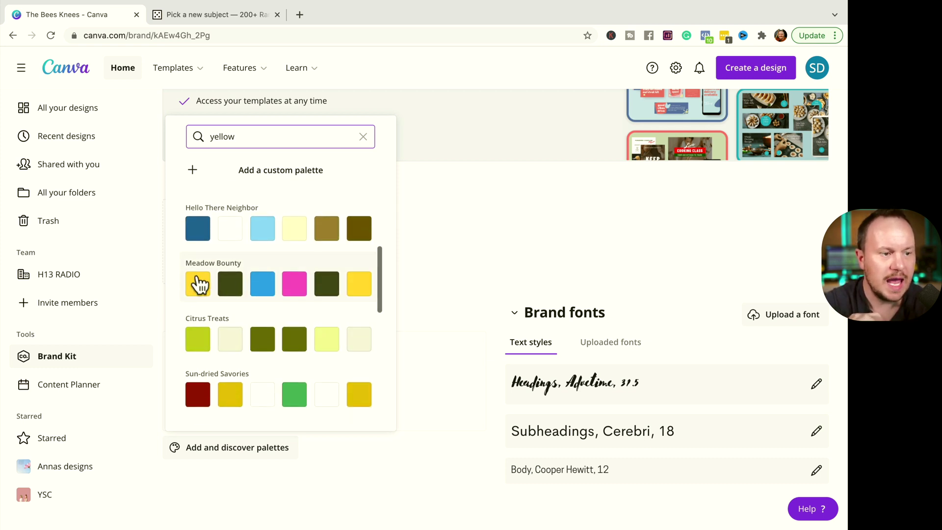
scroll(307, 300, "down", 10)
scroll(307, 300, "up", 15)
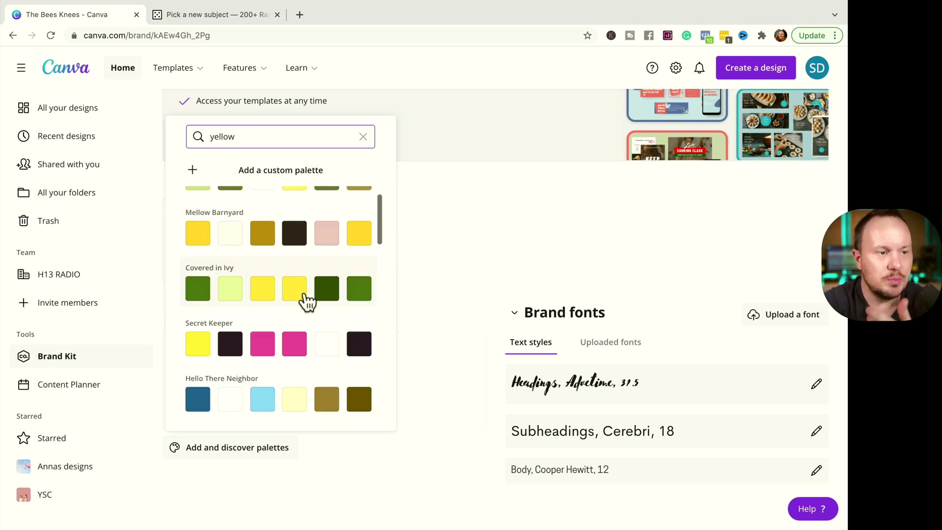
scroll(305, 294, "up", 2)
scroll(304, 294, "down", 3)
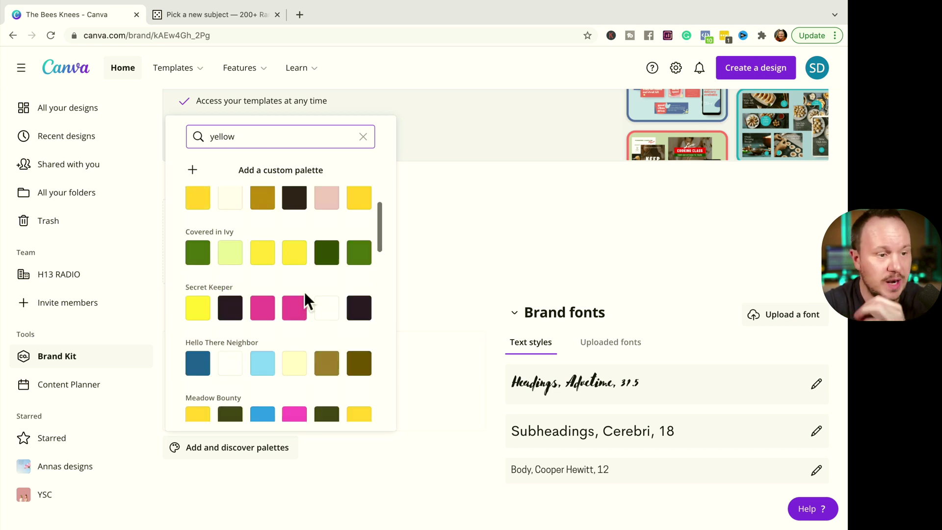
scroll(294, 304, "up", 1)
left_click(230, 341)
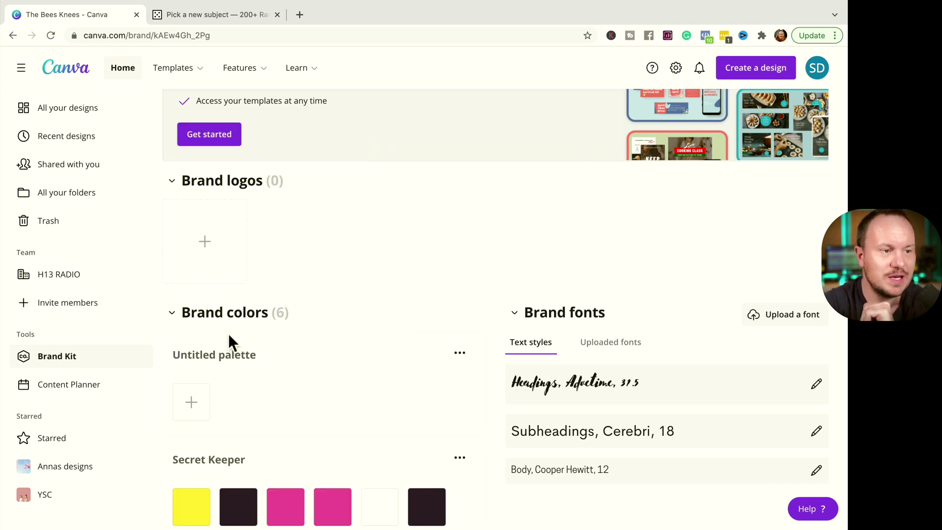
Step: Change the second pink swatch in the Secret Keeper palette to a light blue
scroll(343, 393, "down", 3)
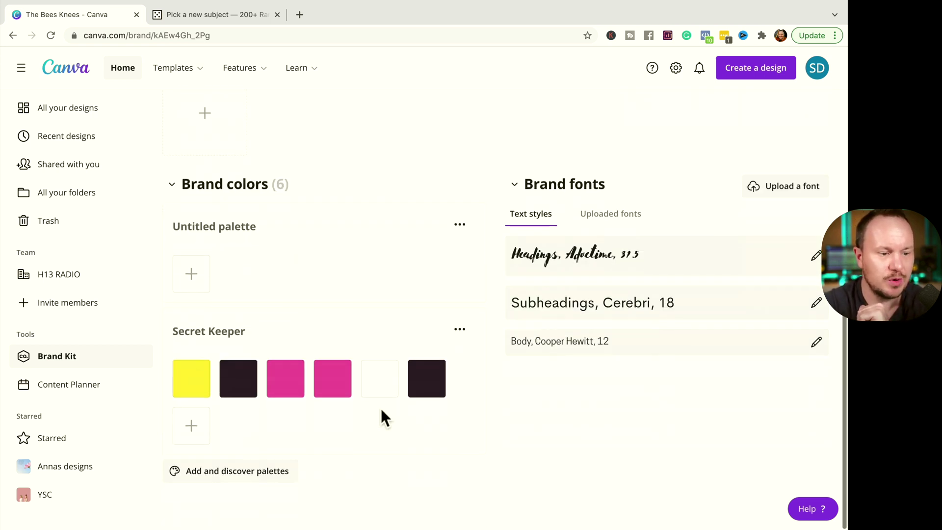
left_click(329, 392)
mouse_move(418, 306)
left_mouse_down()
mouse_move(379, 306)
mouse_move(408, 305)
left_mouse_up()
scroll(353, 422, "up", 1)
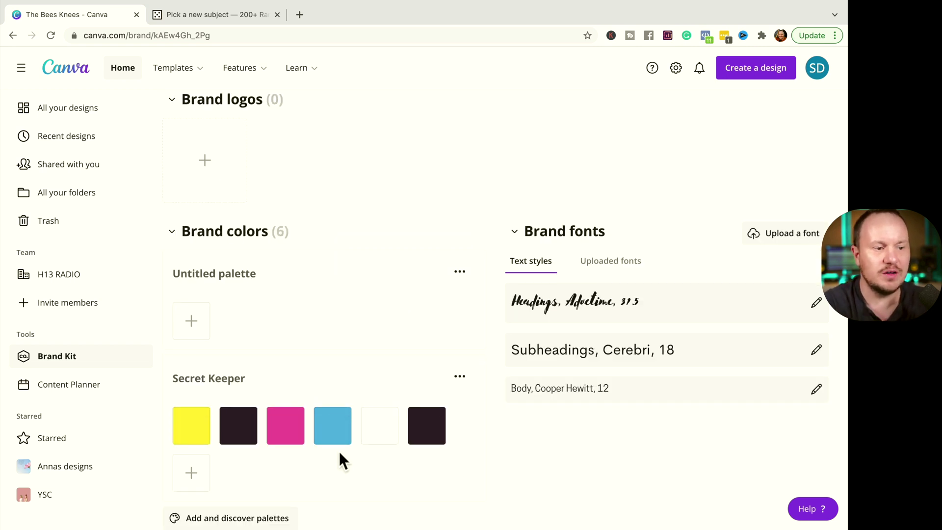
Step: Search the ready-made palettes for "yellow" again and add the Mellow Barnyard palette to the brand colors
scroll(340, 452, "down", 1)
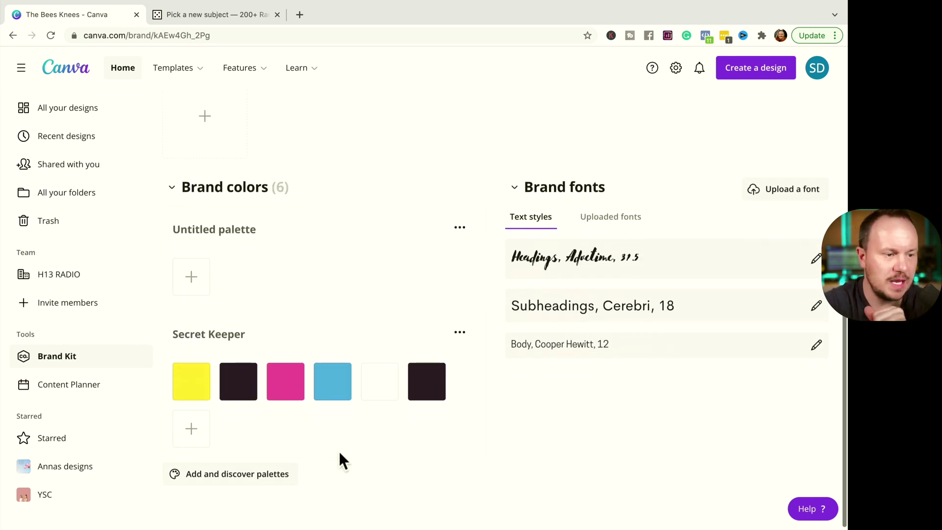
left_click(268, 474)
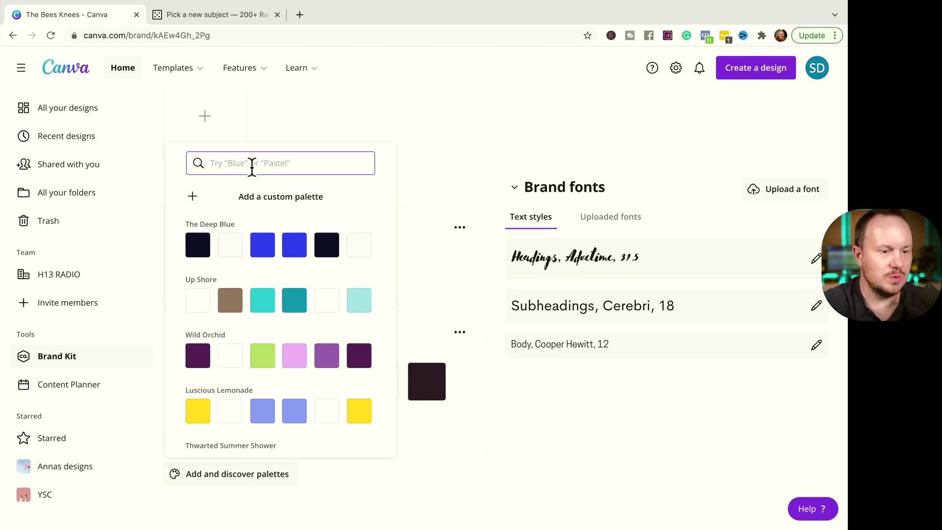
type("yellow")
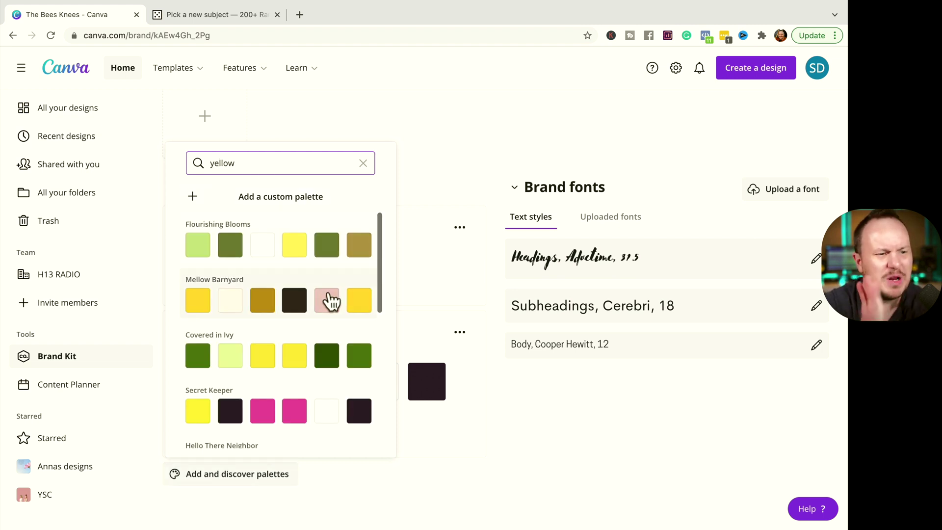
left_click(317, 305)
scroll(396, 444, "down", 3)
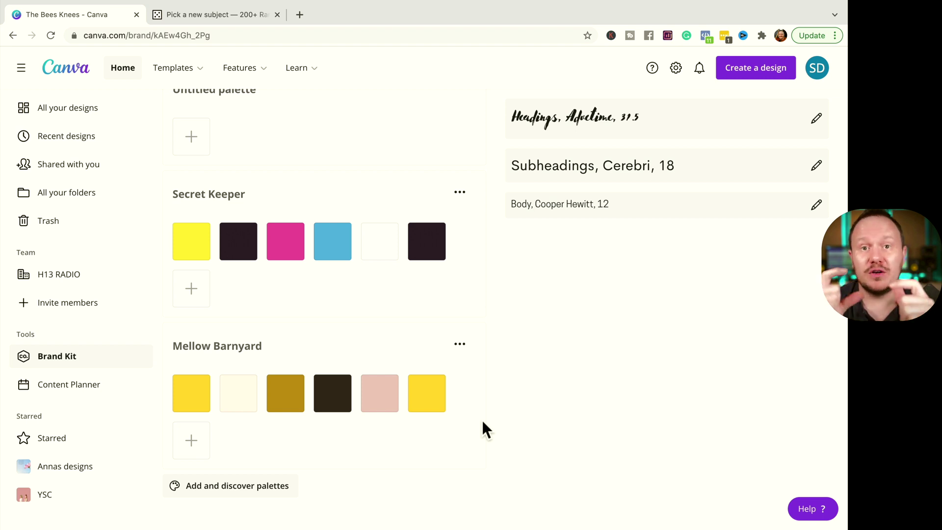
Step: Leave the brand kit for the home page and create a new Instagram Reels Video design, 1080 × 1920 px
scroll(482, 420, "up", 9)
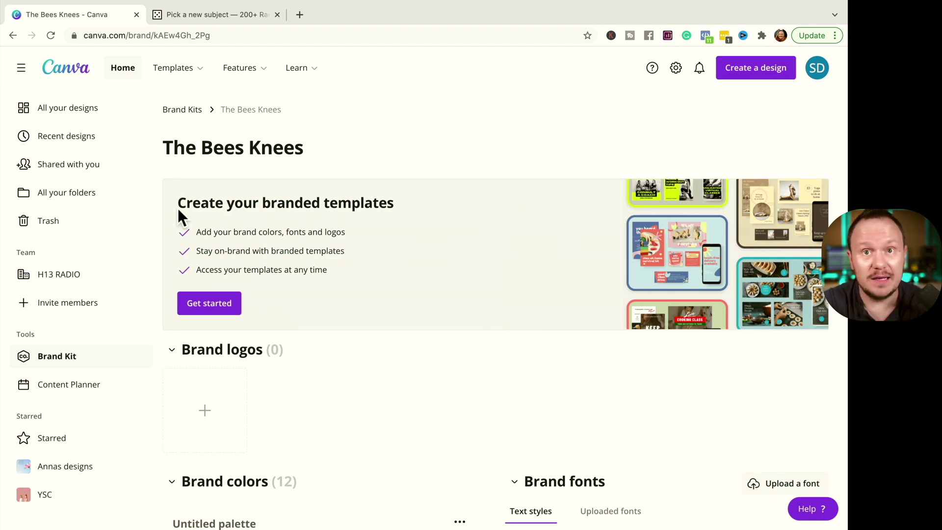
left_click(122, 72)
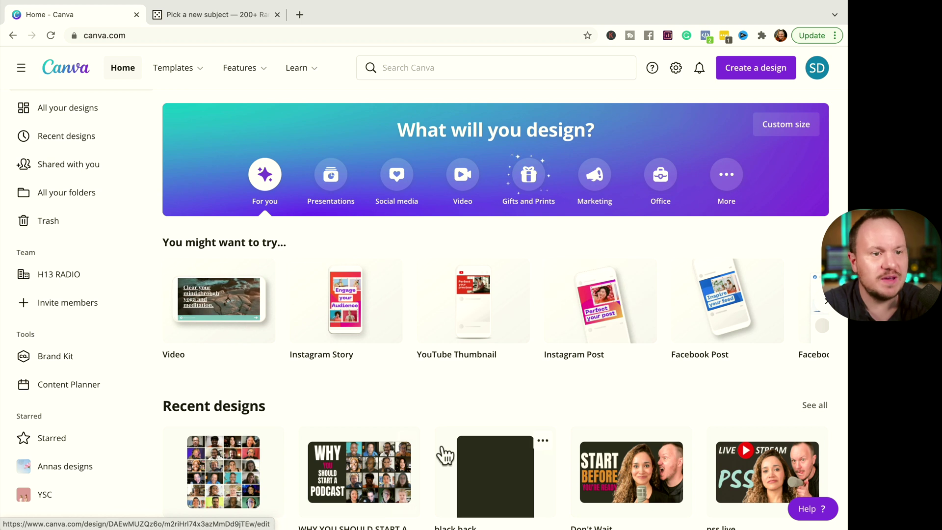
left_click(751, 74)
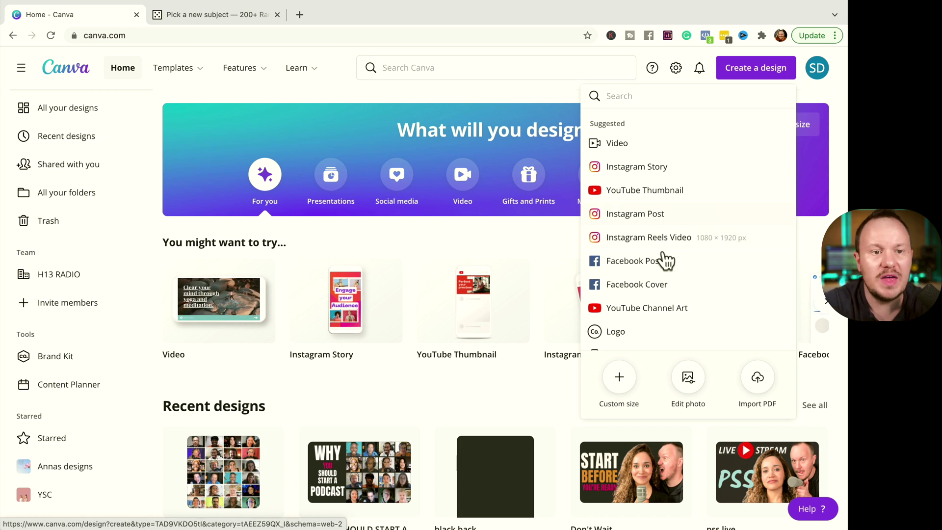
left_click(718, 237)
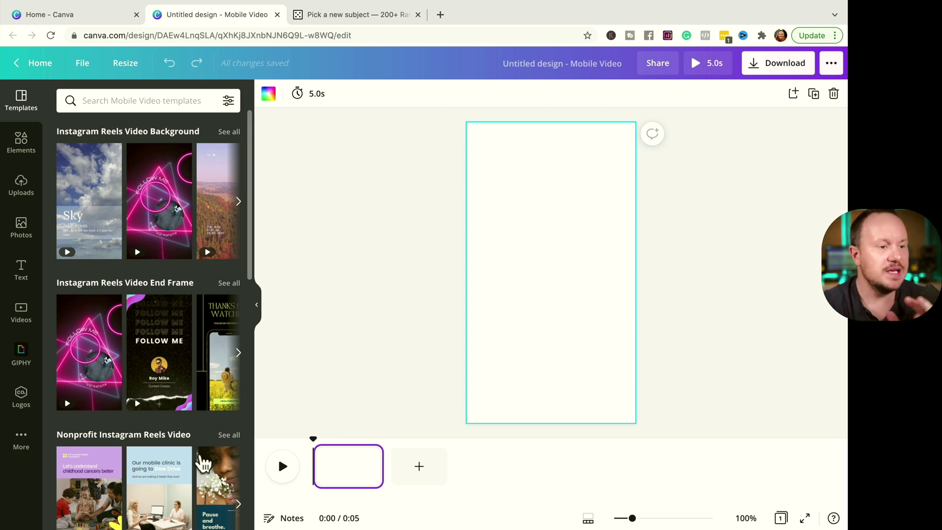
Step: Look through the Mobile Video template categories and all results for layouts suitable for the reel
scroll(200, 461, "down", 2)
scroll(201, 460, "down", 3)
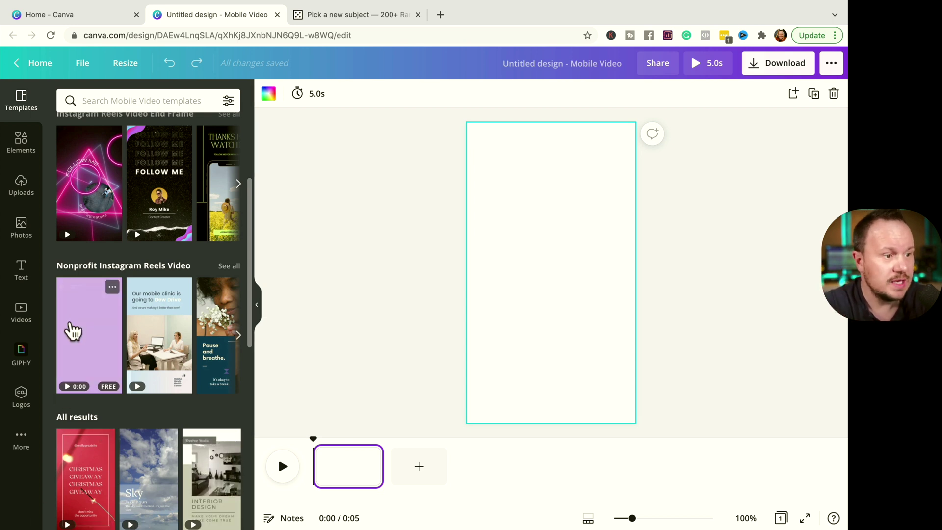
scroll(167, 338, "up", 4)
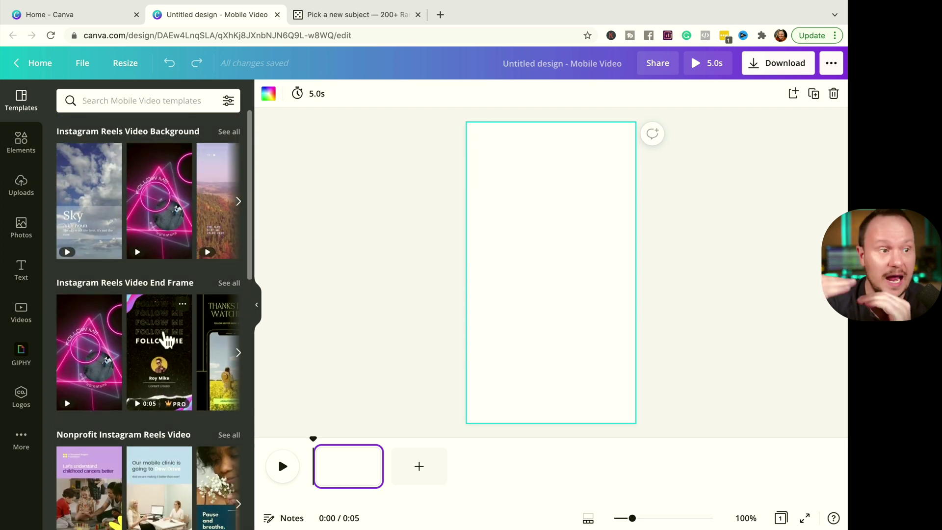
scroll(167, 339, "down", 5)
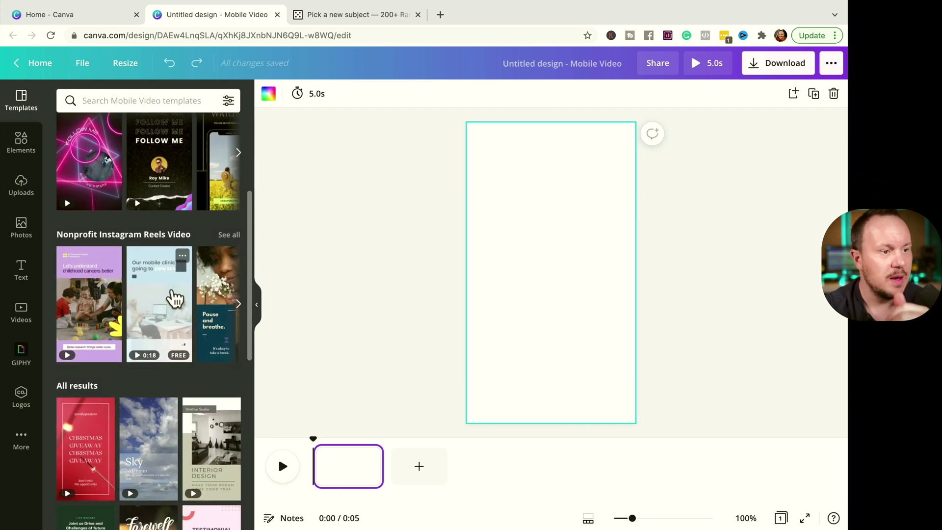
scroll(98, 246, "down", 4)
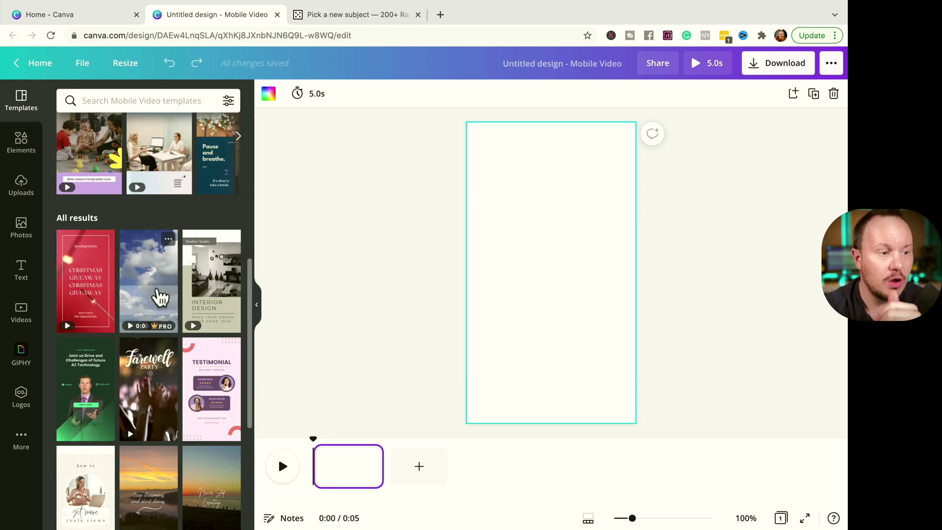
scroll(158, 297, "down", 10)
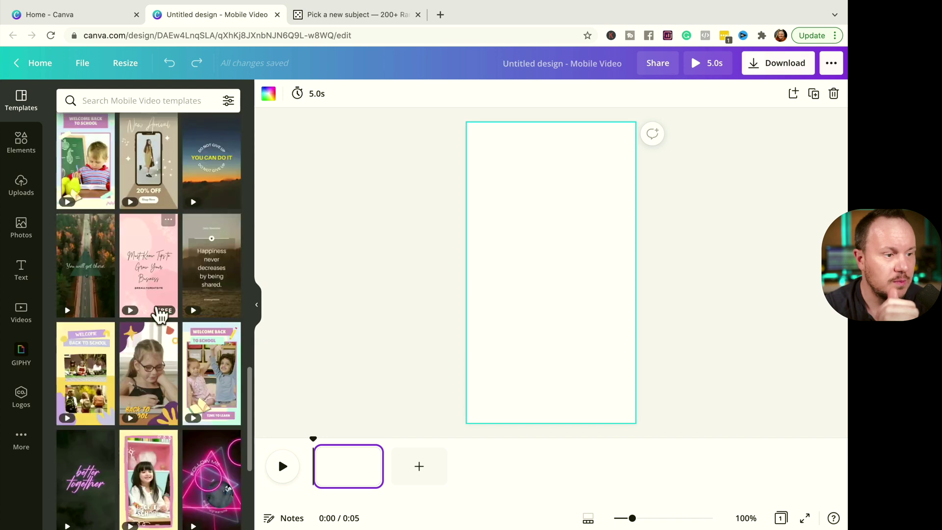
scroll(158, 308, "down", 10)
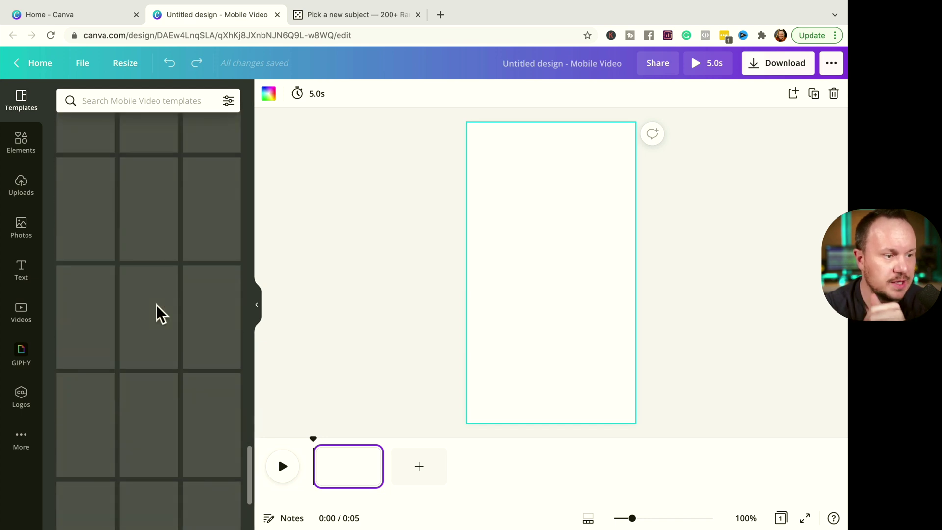
scroll(157, 304, "down", 5)
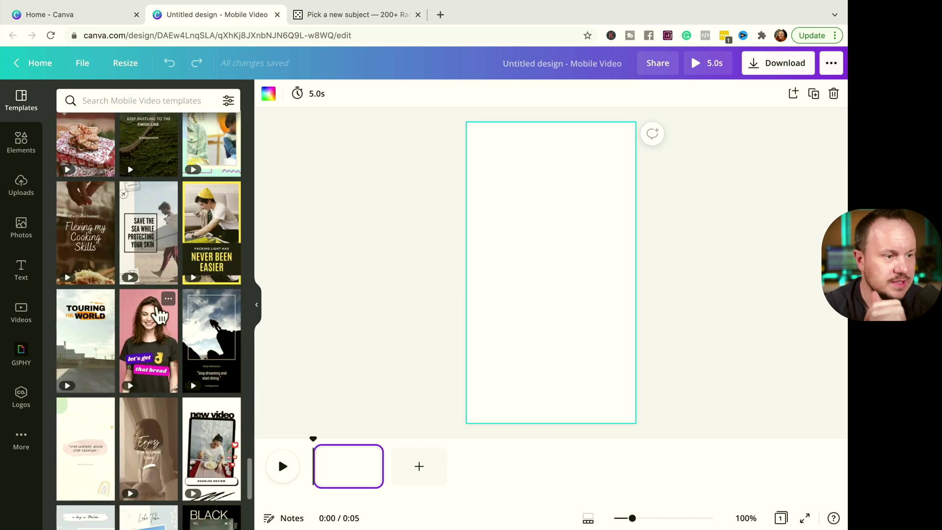
scroll(158, 313, "up", 20)
Step: Apply the "Welcome Back to School" template with two pupils walking down a hallway to the blank page
scroll(158, 314, "down", 3)
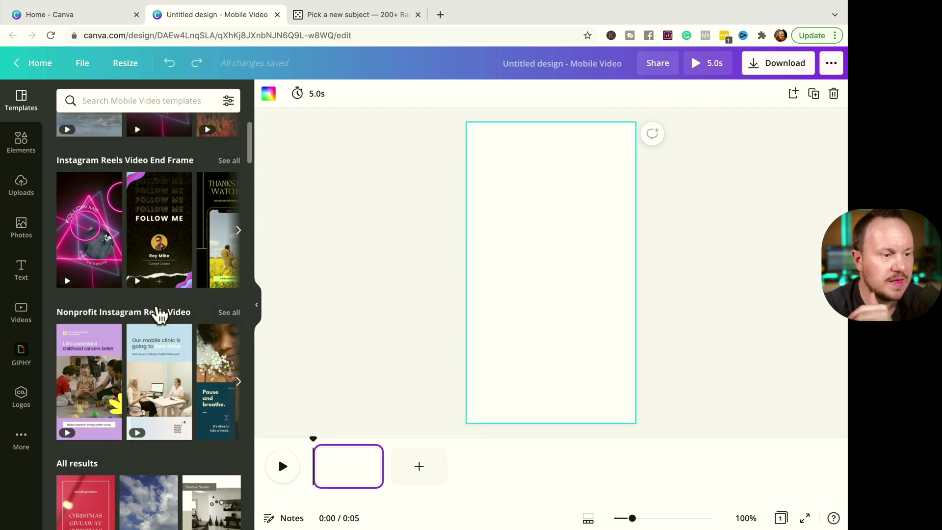
scroll(147, 387, "down", 3)
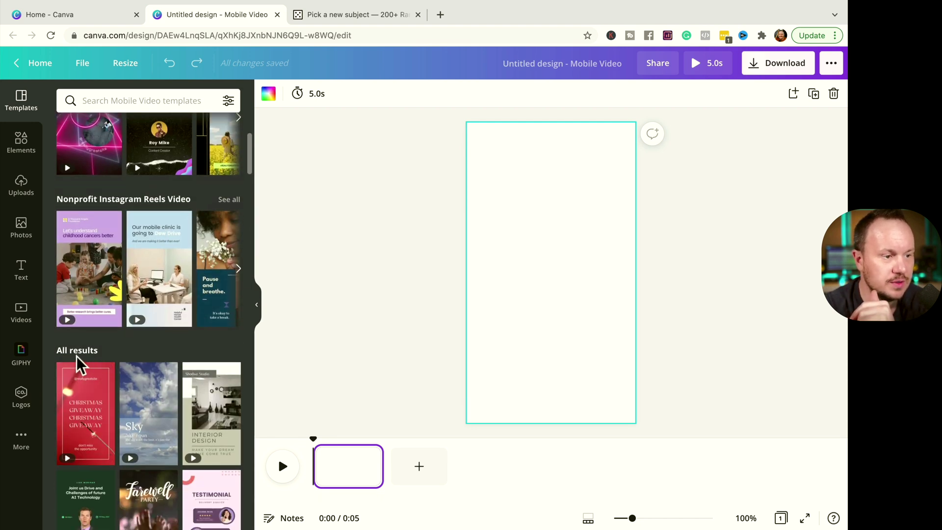
scroll(159, 441, "down", 3)
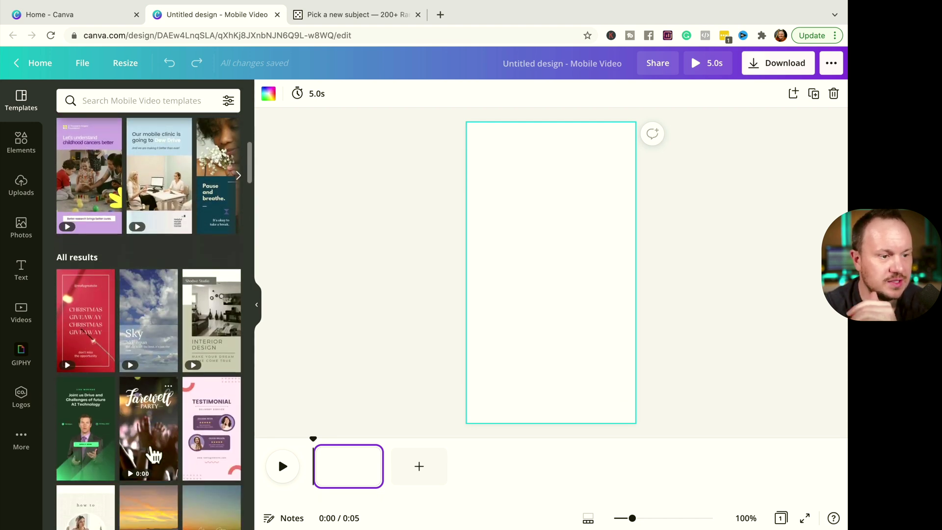
scroll(154, 454, "down", 2)
scroll(154, 454, "down", 2)
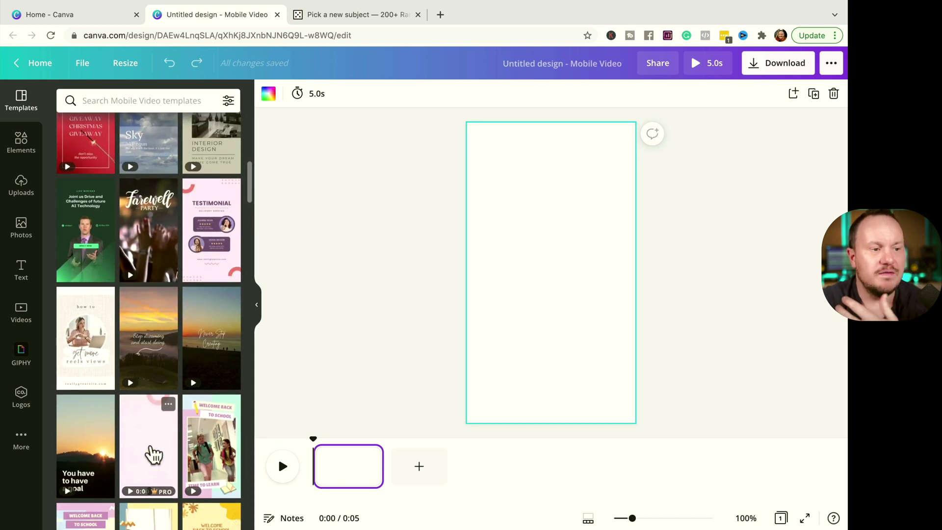
scroll(154, 454, "down", 2)
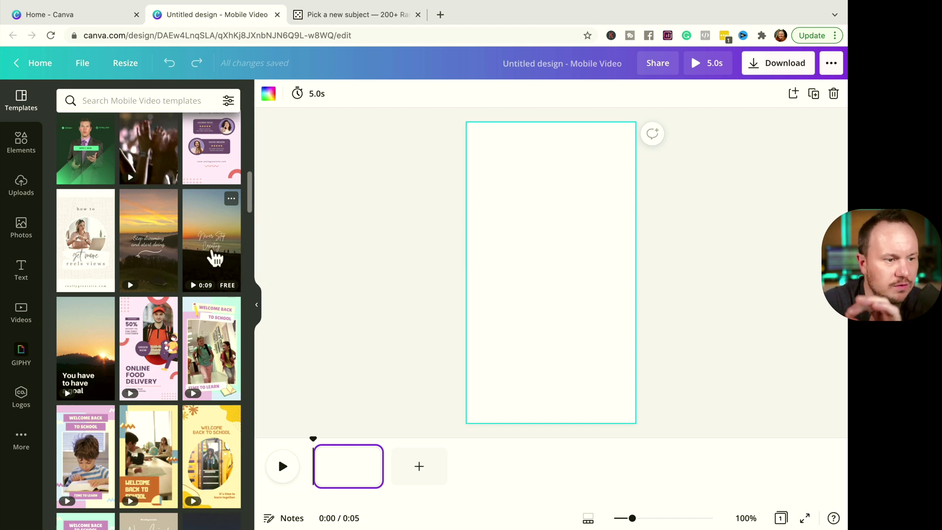
scroll(215, 257, "down", 1)
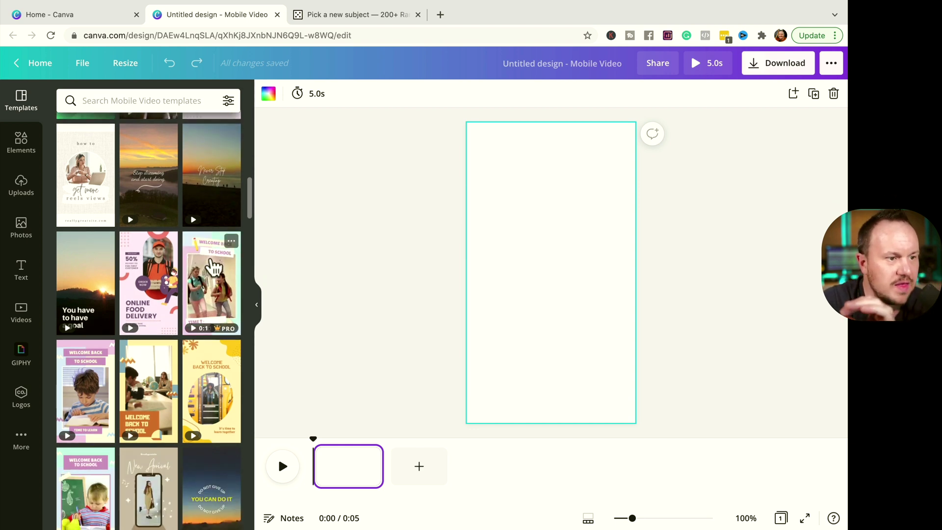
left_click(214, 267)
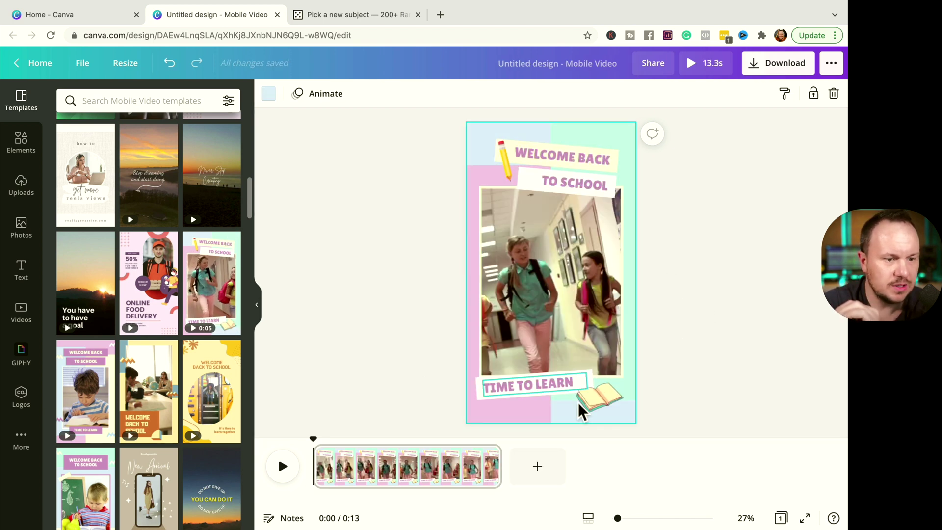
Step: Apply the "Welcome Back to School" template with the boy reading a book, and look through further templates below it
left_click(81, 401)
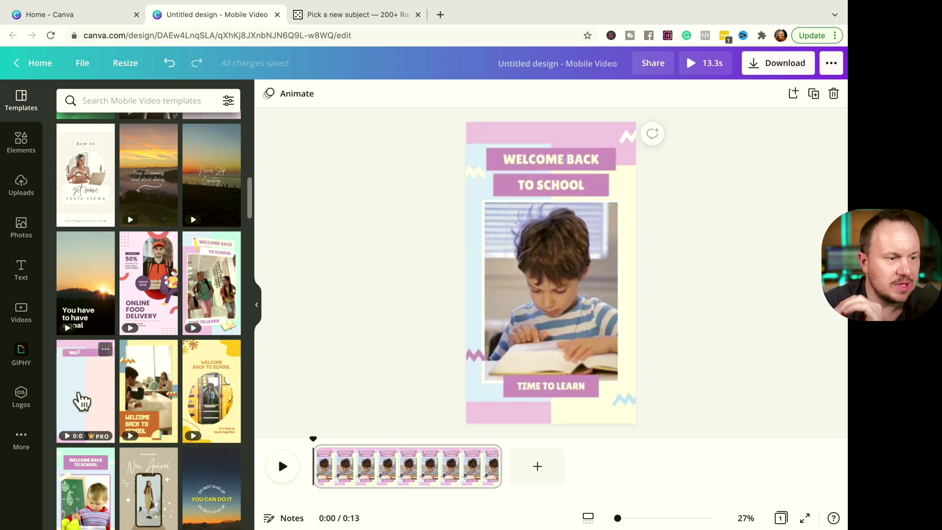
scroll(81, 401, "down", 3)
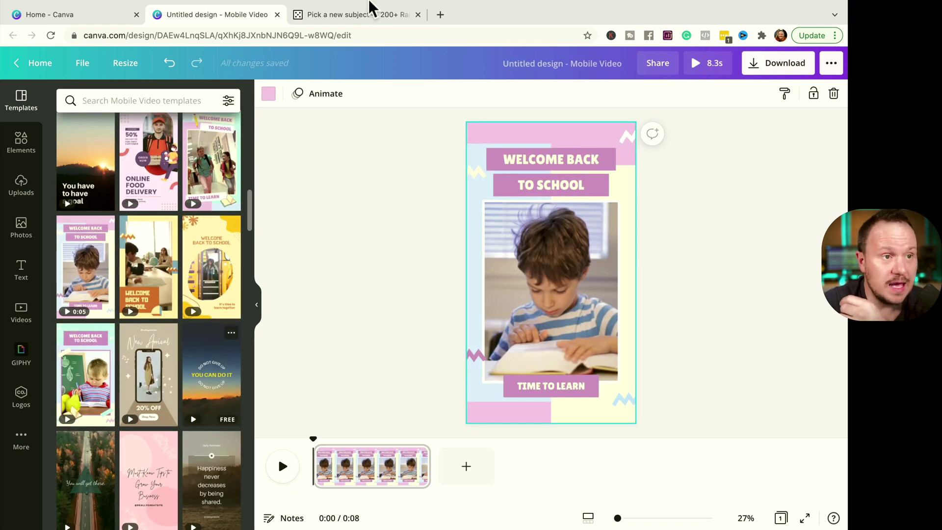
scroll(194, 343, "down", 3)
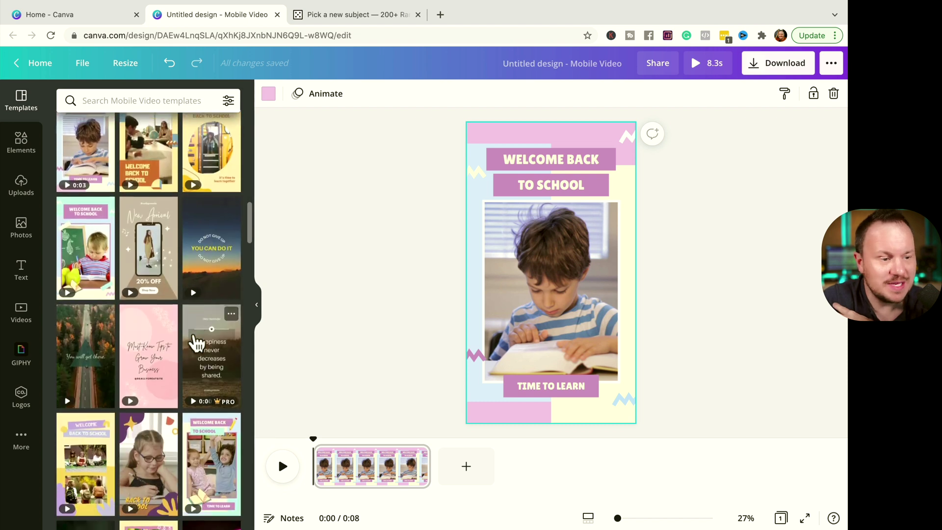
scroll(197, 343, "down", 1)
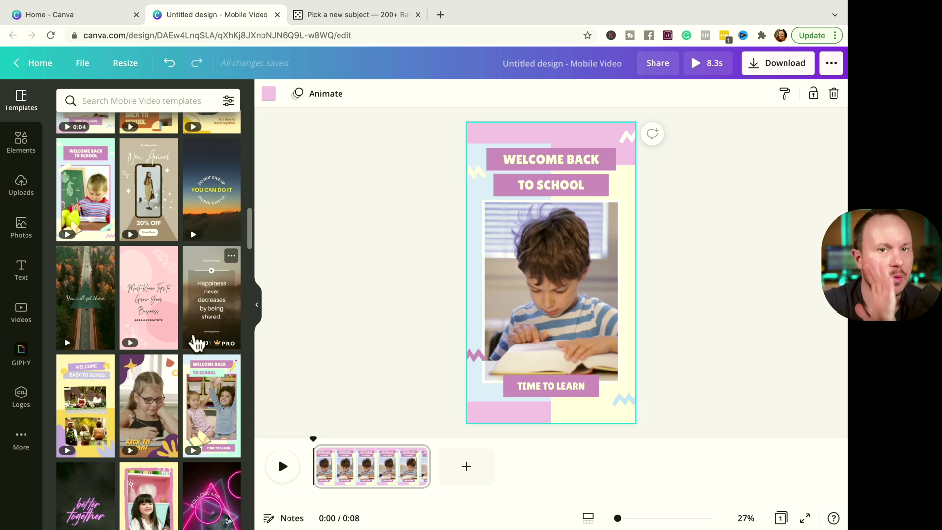
Step: Browse further down the Mobile Video templates and apply the "Happiness never decreases by being shared." template to the page
scroll(196, 344, "down", 2)
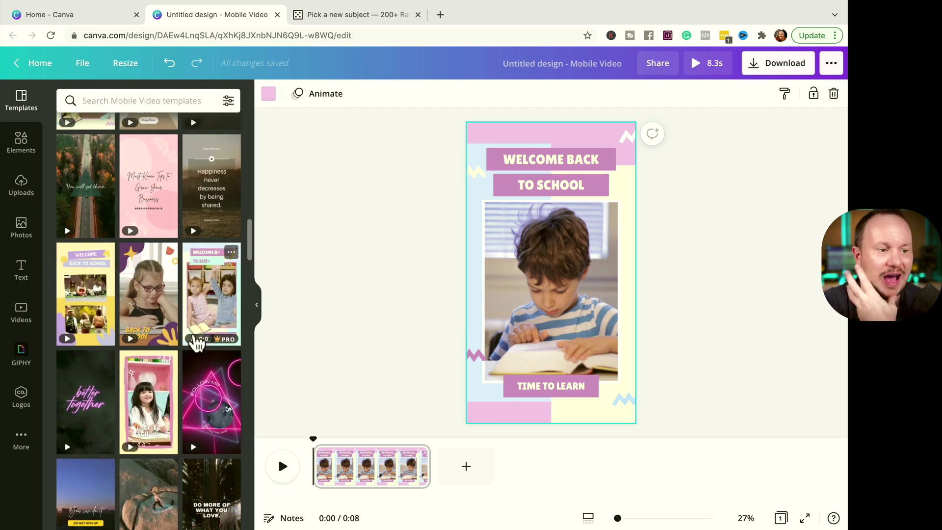
scroll(197, 343, "down", 3)
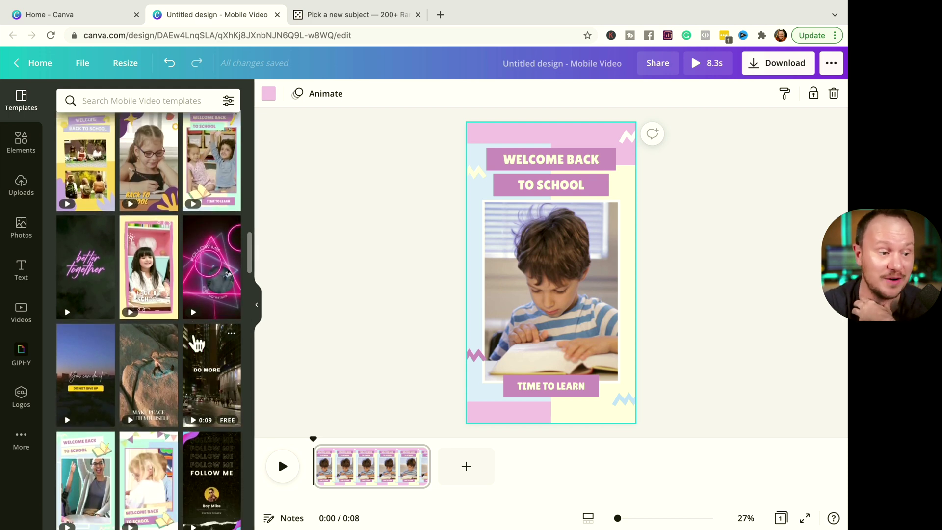
scroll(197, 343, "down", 3)
scroll(197, 343, "down", 3)
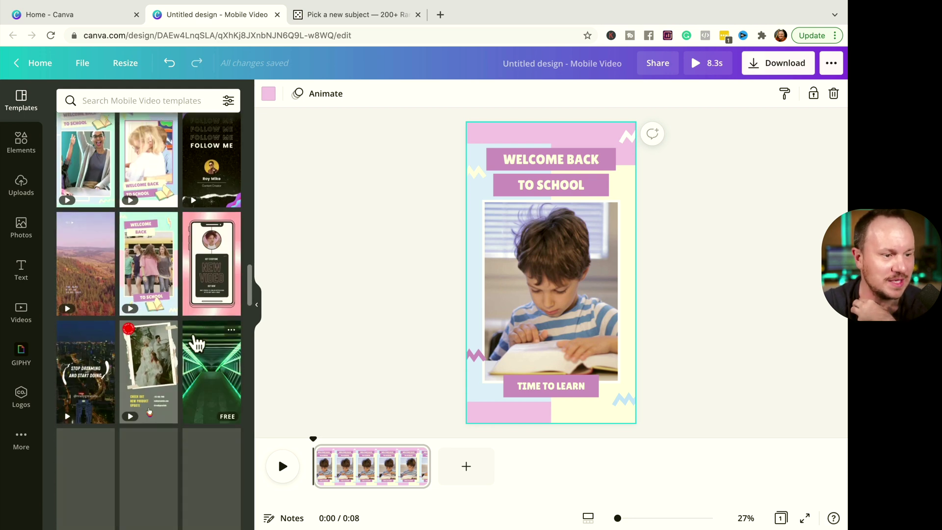
scroll(196, 343, "down", 3)
scroll(195, 340, "down", 6)
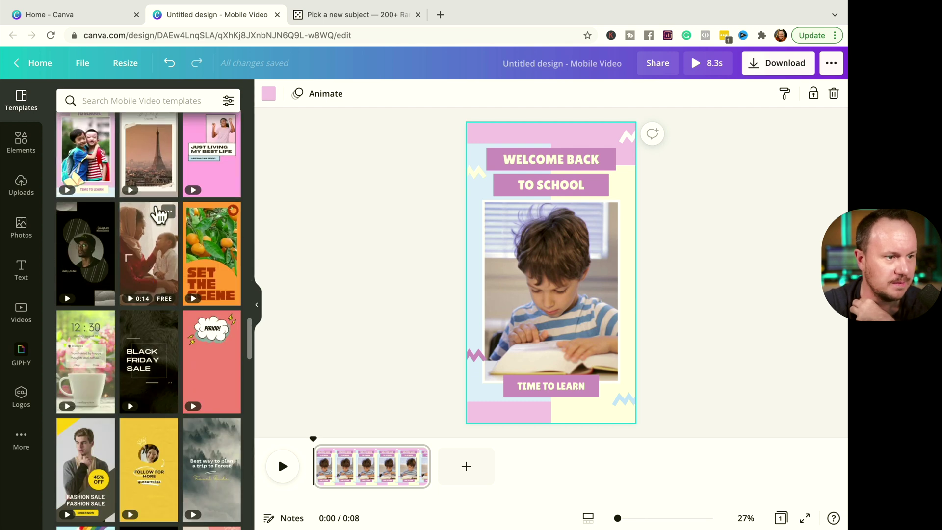
scroll(147, 270, "up", 10)
left_click(231, 351)
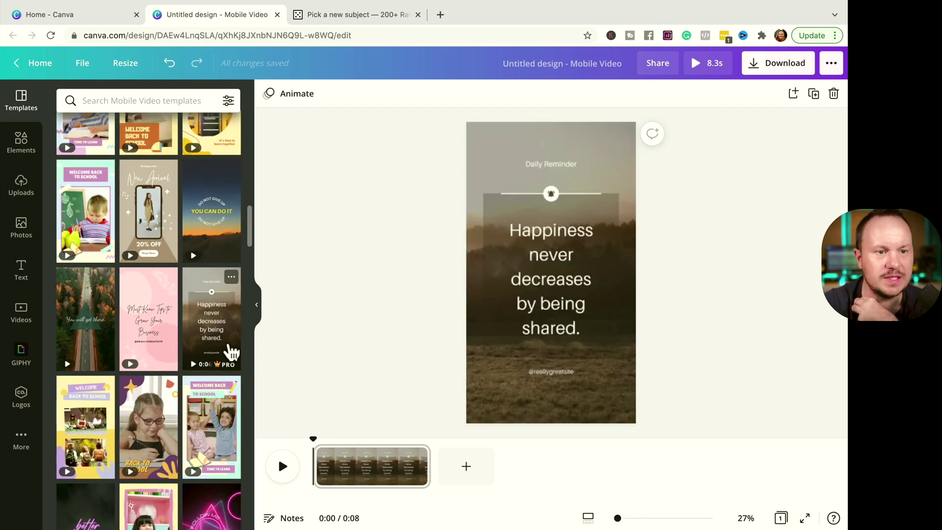
Step: Replace the quote in the middle of the page with "Here is a really interesting thing about bees."
left_click(579, 210)
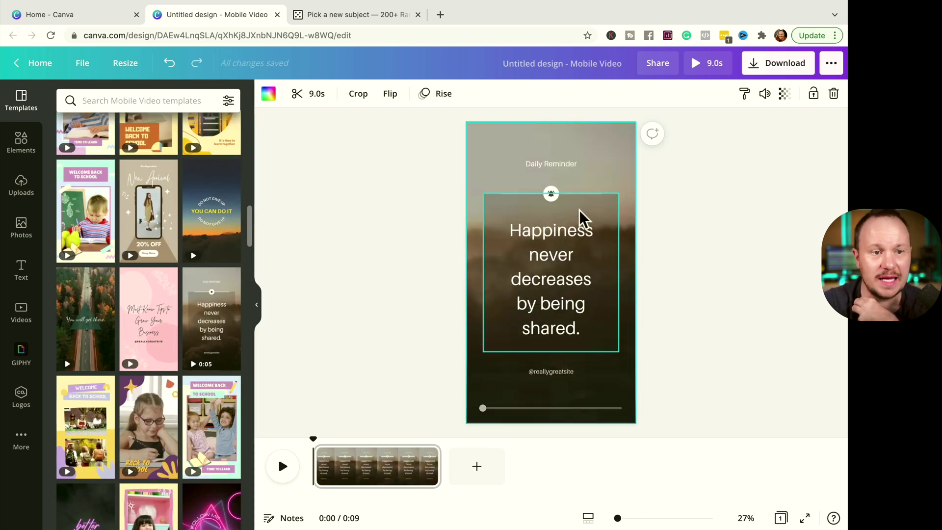
left_click(552, 227)
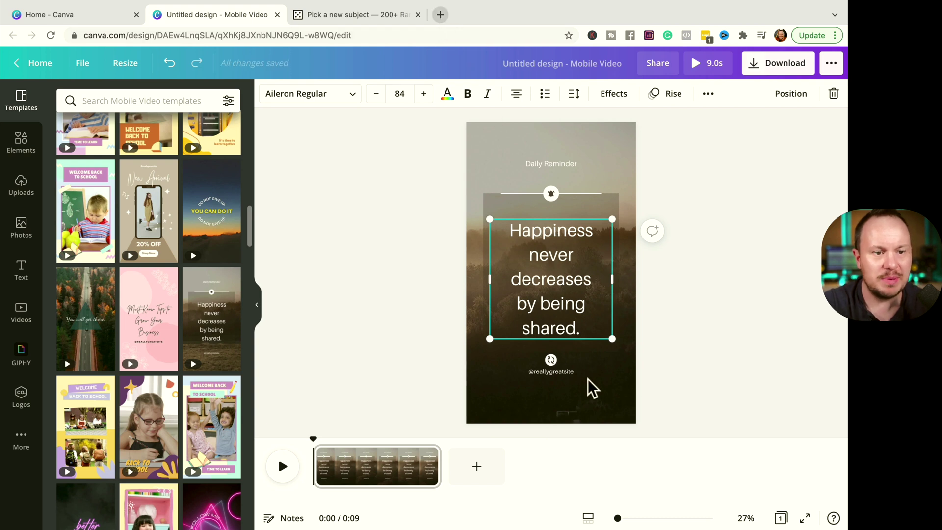
double_click(590, 328)
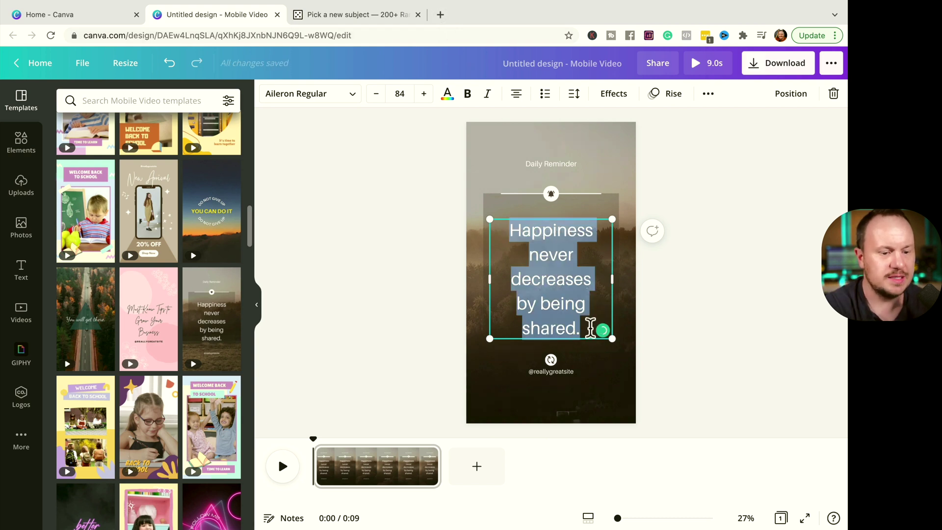
key("BackSpace")
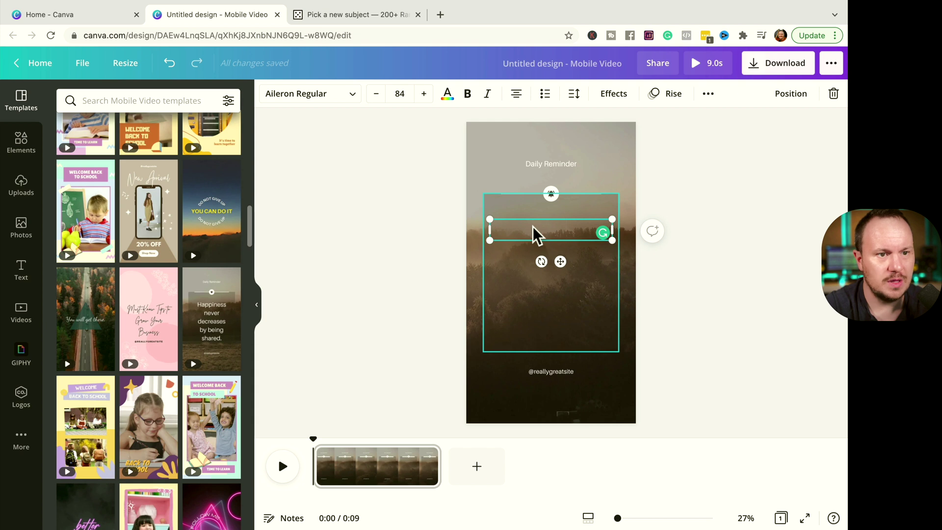
type("Here is a really interesting thing about bees.")
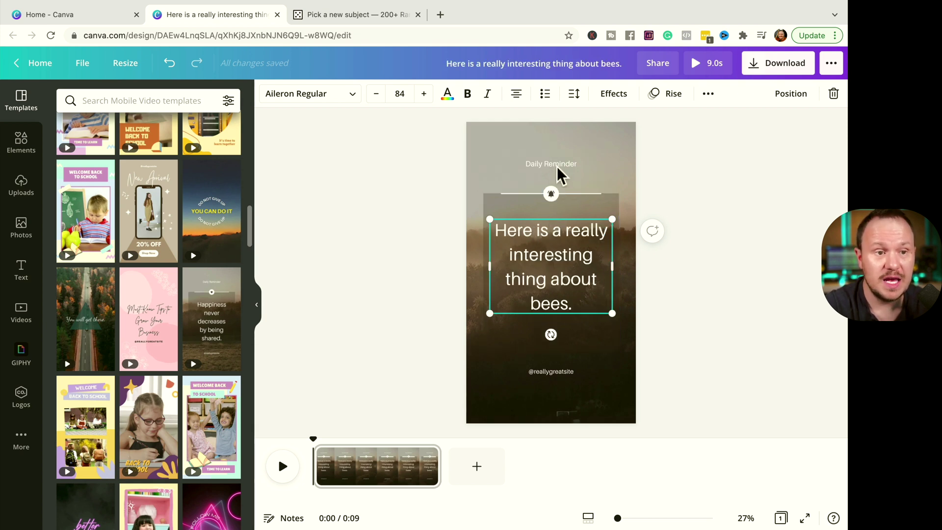
Step: Delete the bell icon from the white circle above the quote, leaving the "Daily Reminder" text as it is
left_click(550, 193)
left_click(548, 196)
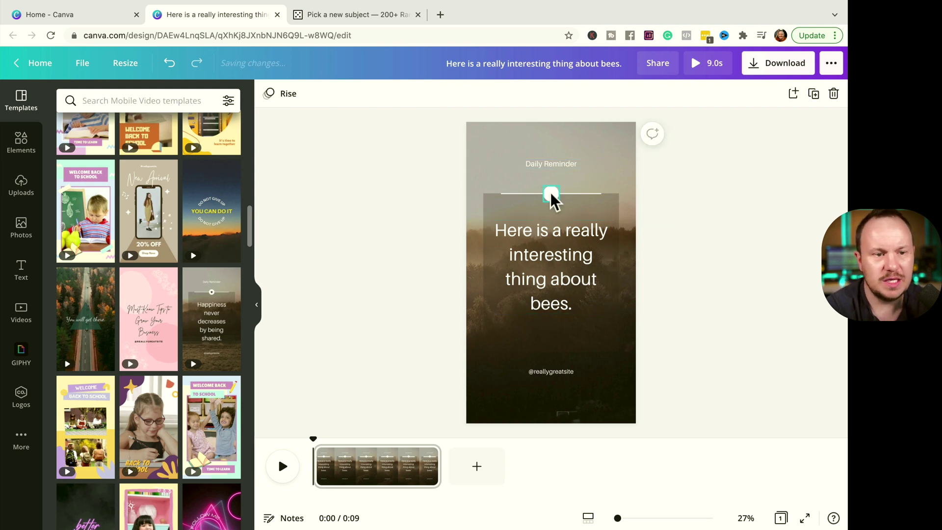
left_click(556, 160)
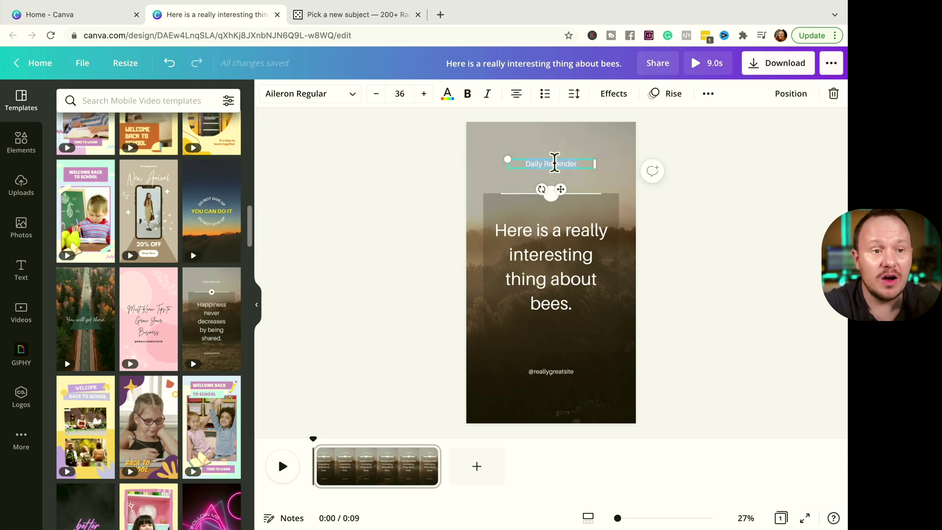
left_click(432, 128)
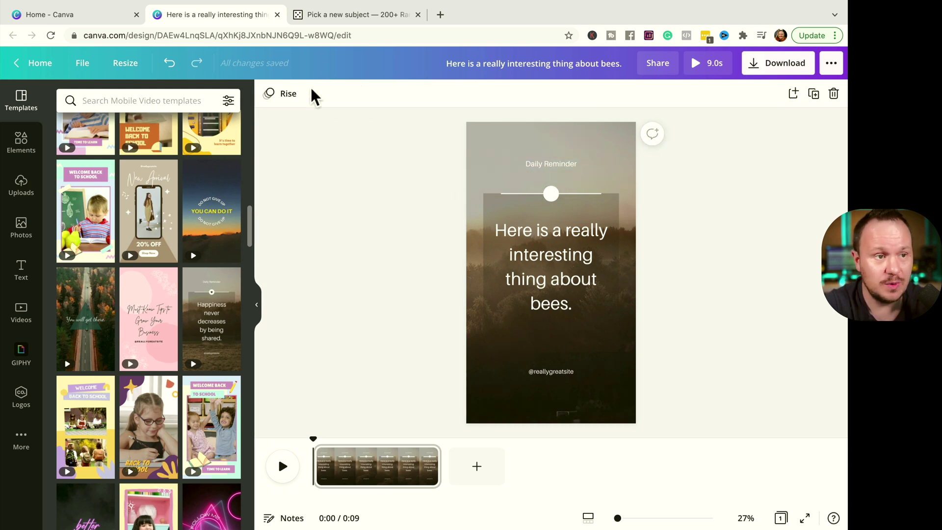
Step: Switch the font list to The Bees Knees brand kit and set the "Daily Reminder" text in its Advetime font
left_click(548, 166)
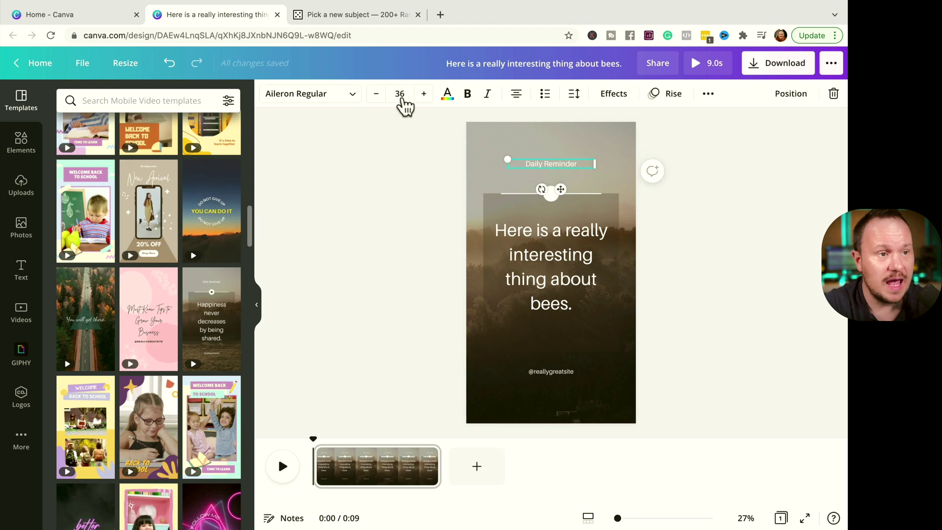
left_click(357, 96)
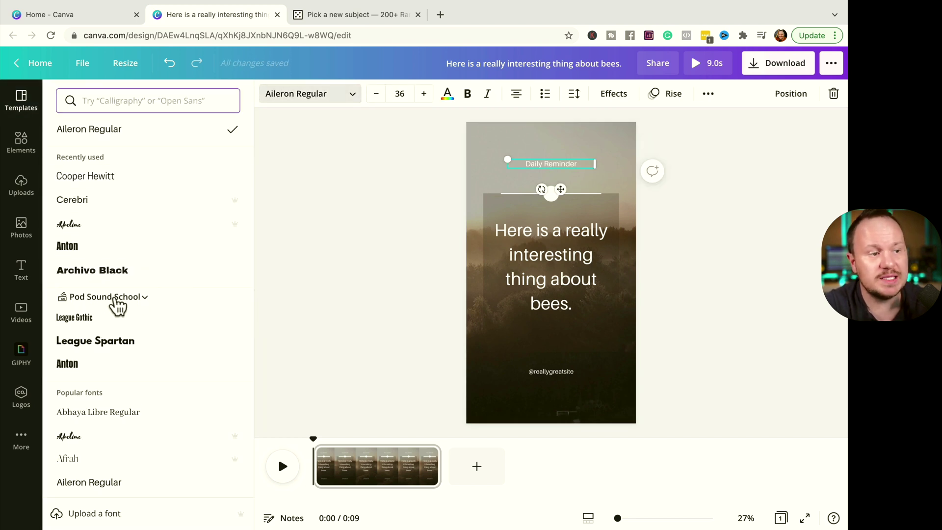
left_click(136, 296)
scroll(579, 356, "down", 3)
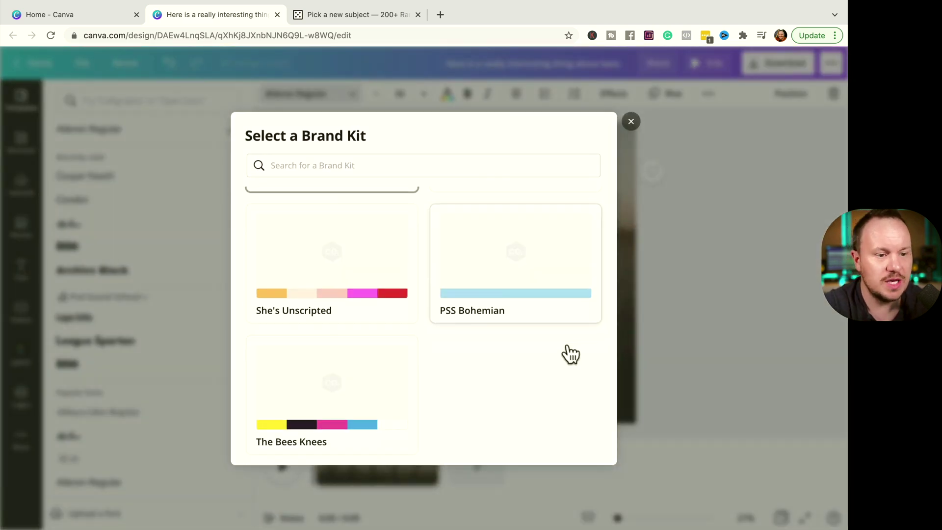
left_click(366, 394)
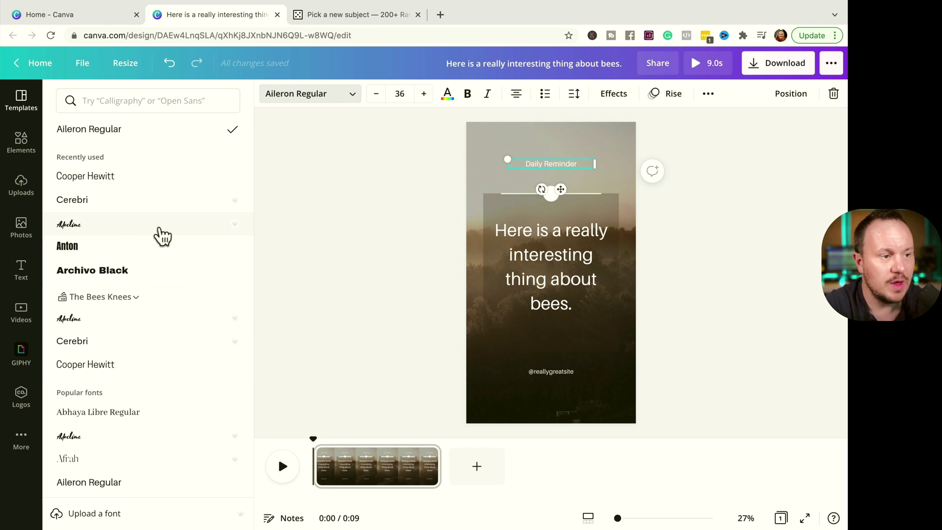
left_click(94, 319)
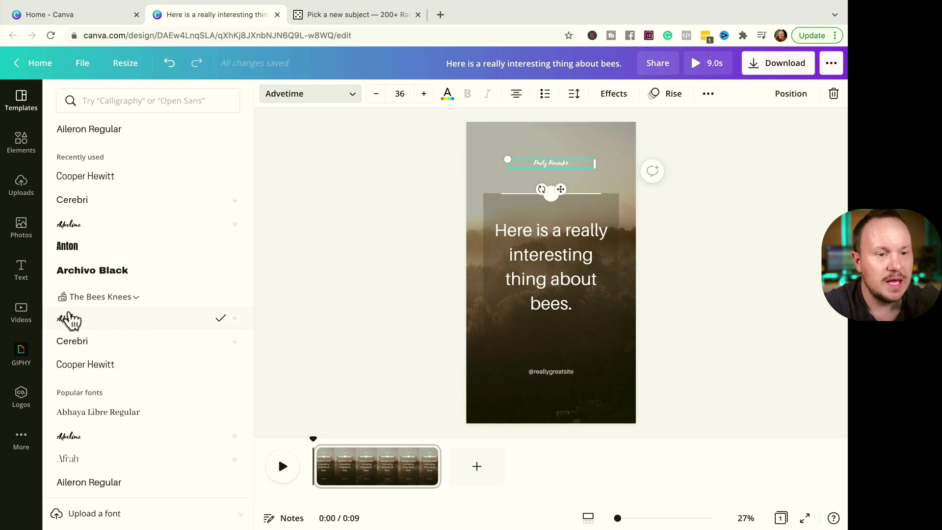
Step: Set the bees quote in the brand kit's Cerebri font and close the font list
left_click(570, 294)
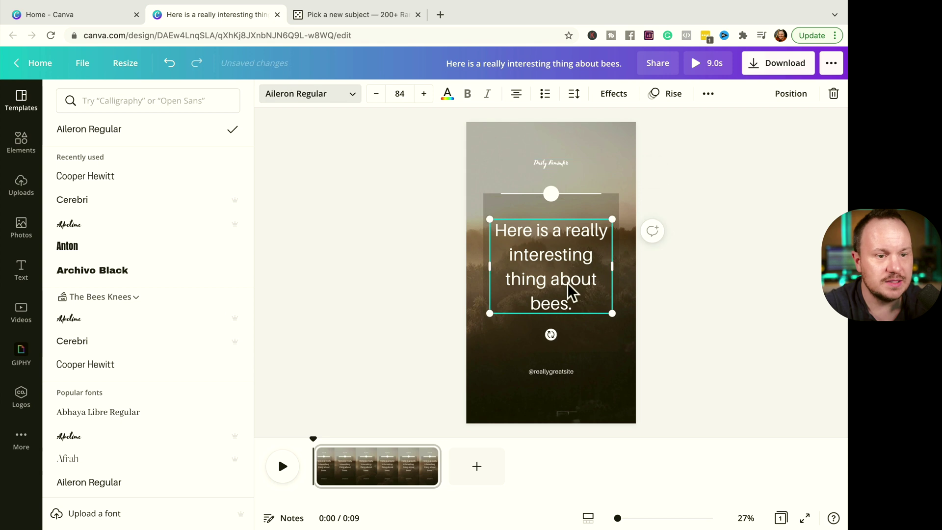
left_click(92, 343)
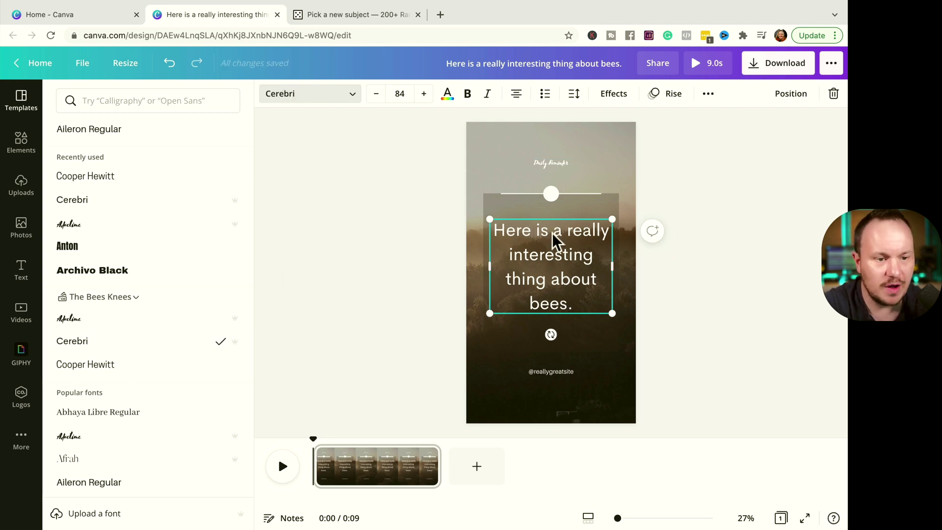
key("Escape")
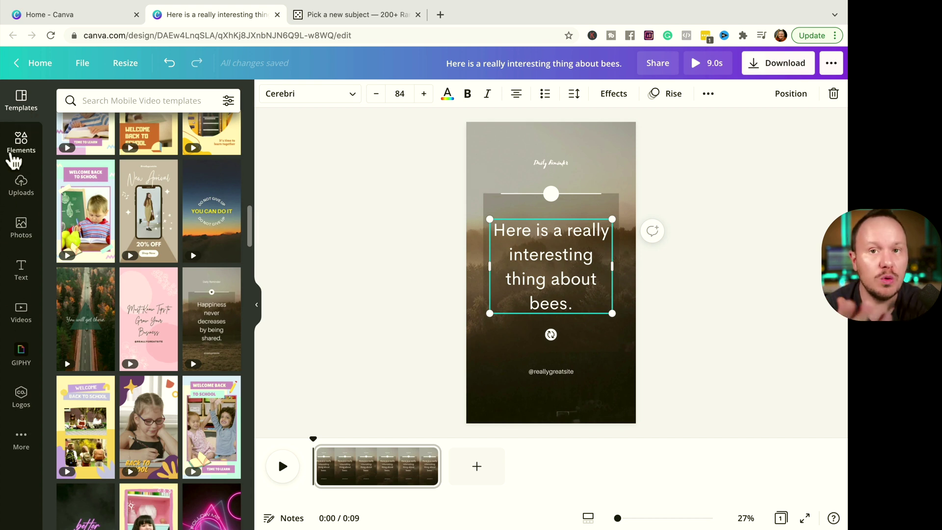
Step: Look through the Elements, Uploads, Photos, Text and Videos libraries available for the design
left_click(27, 156)
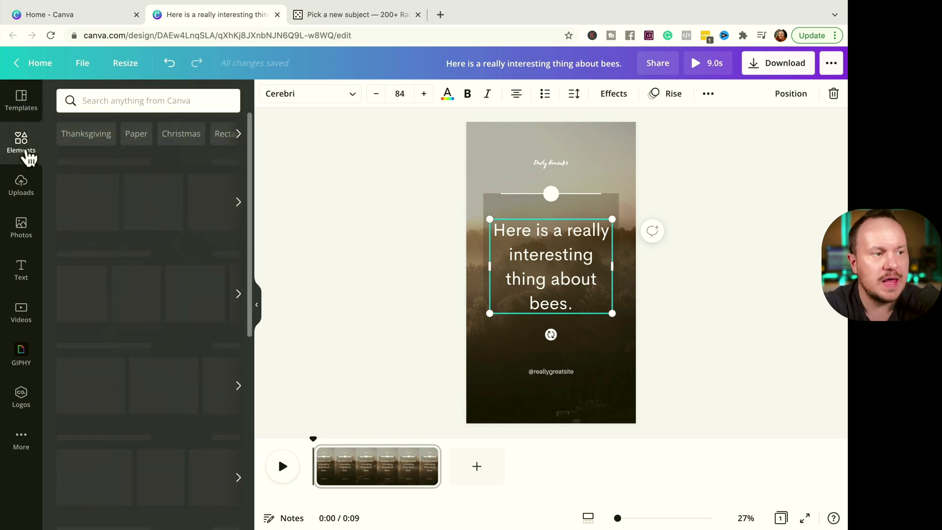
left_click(23, 186)
left_click(23, 227)
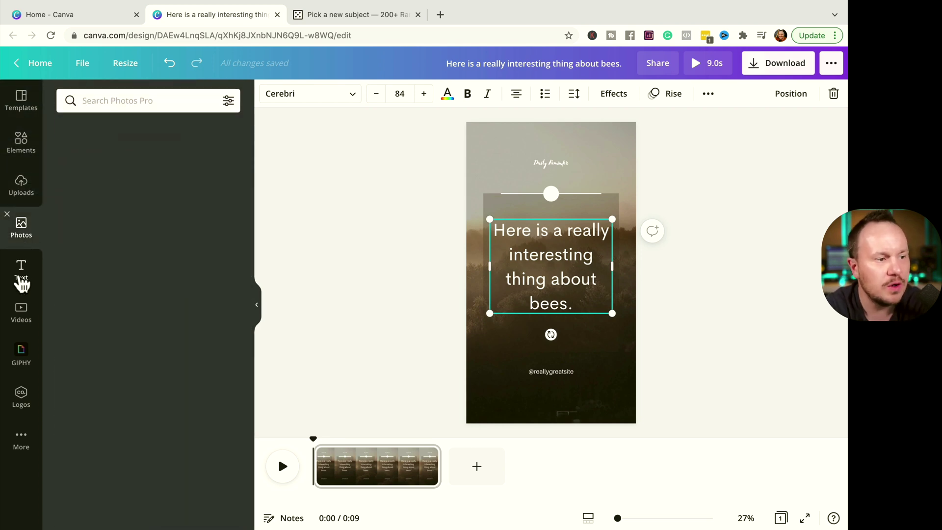
left_click(21, 277)
left_click(21, 318)
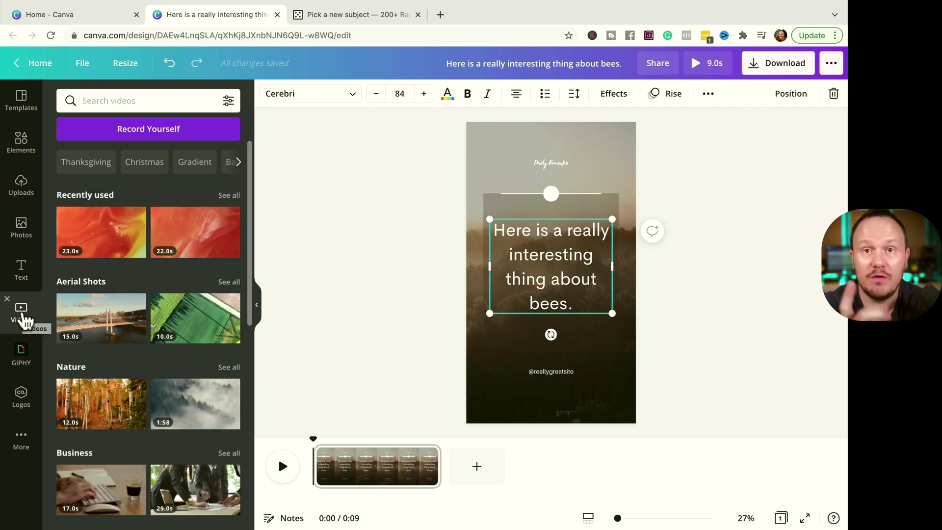
Step: Remove the Videos library from the sidebar and restore it from the additional Canva apps
left_click(7, 298)
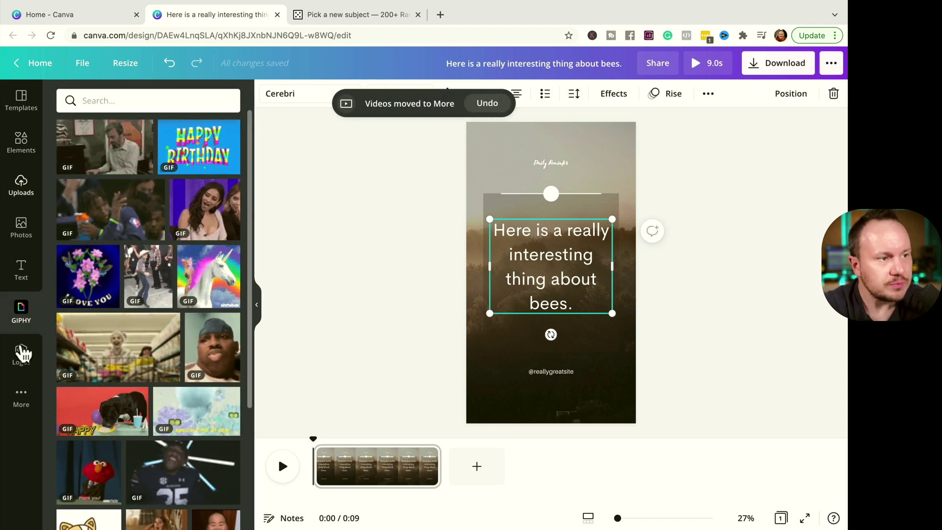
left_click(22, 400)
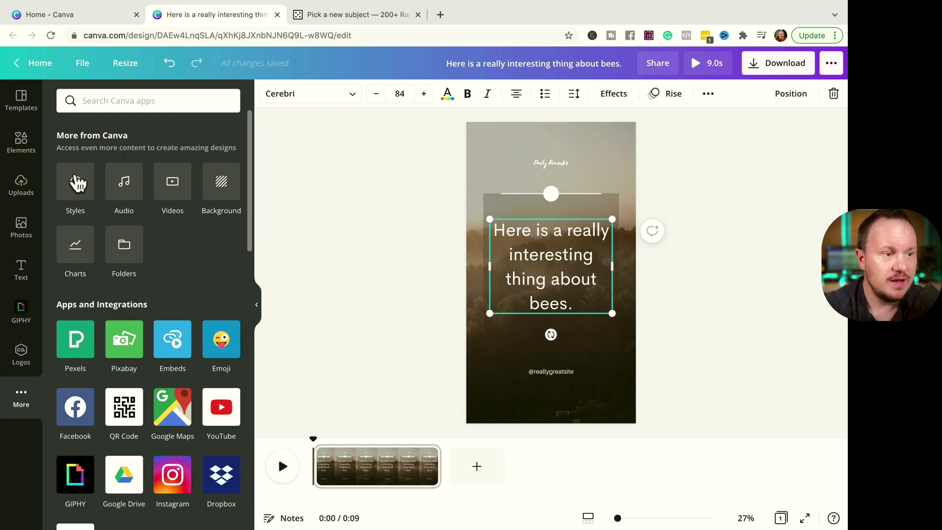
left_click(175, 186)
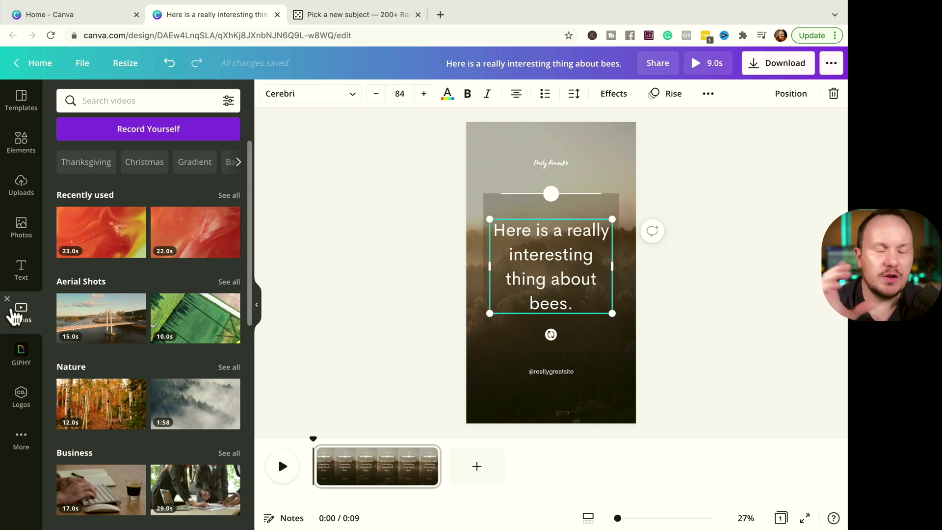
Step: Search the video library for "bees"
left_click(122, 101)
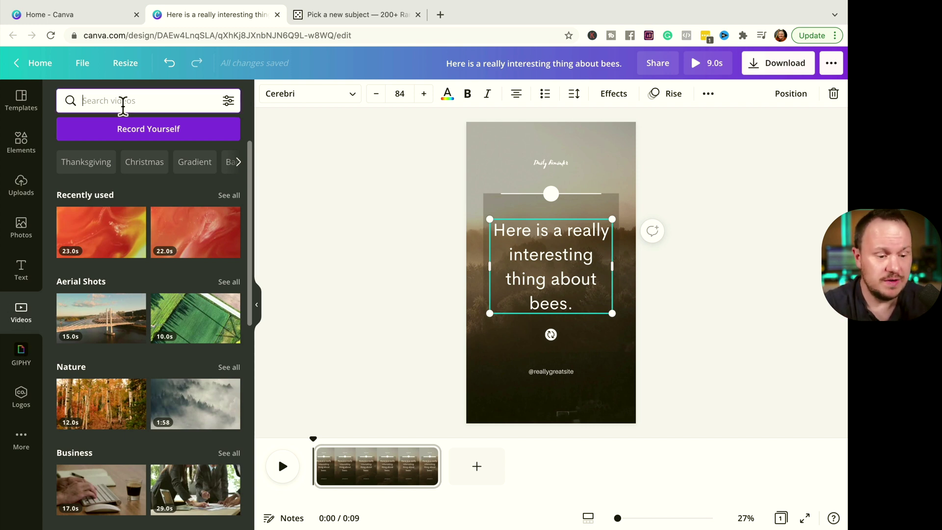
type("bees")
key("Return")
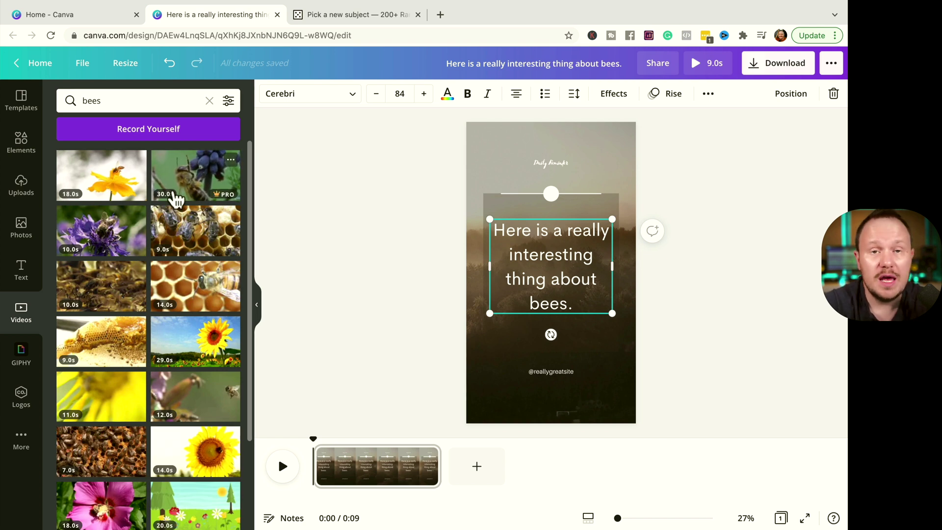
Step: Try limiting the bee videos to the Free price option, and clear that filter again
left_click(228, 101)
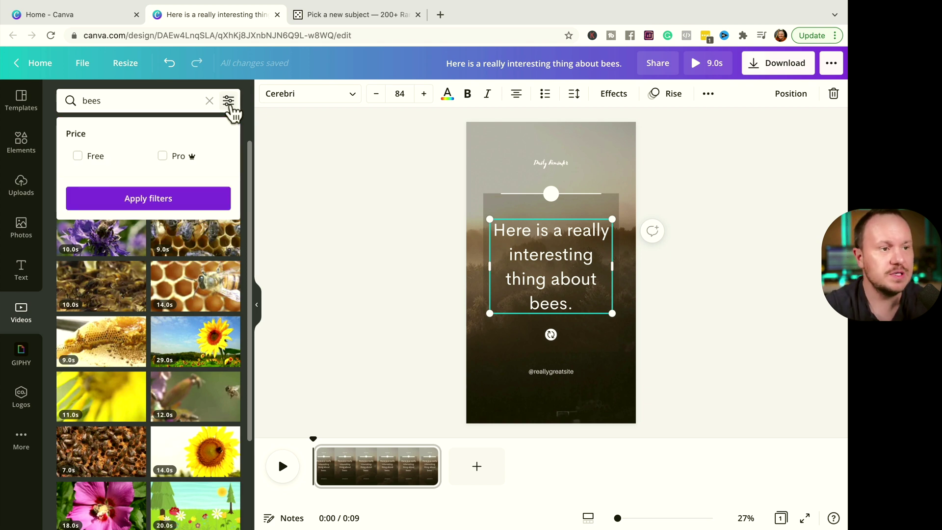
left_click(86, 160)
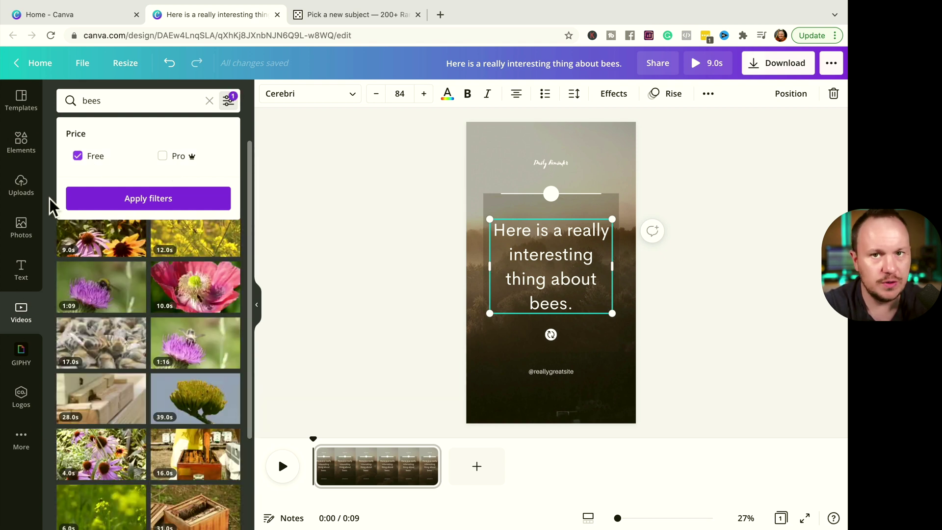
left_click(77, 156)
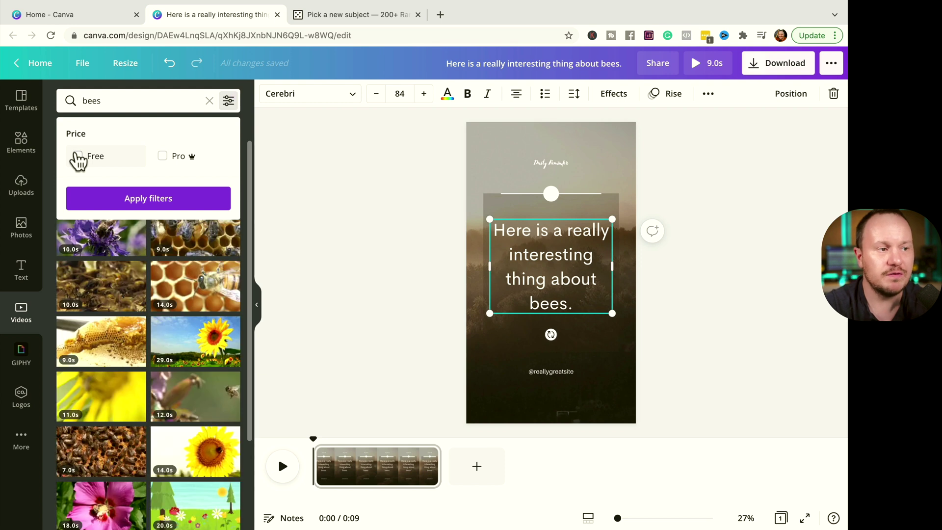
left_click(307, 180)
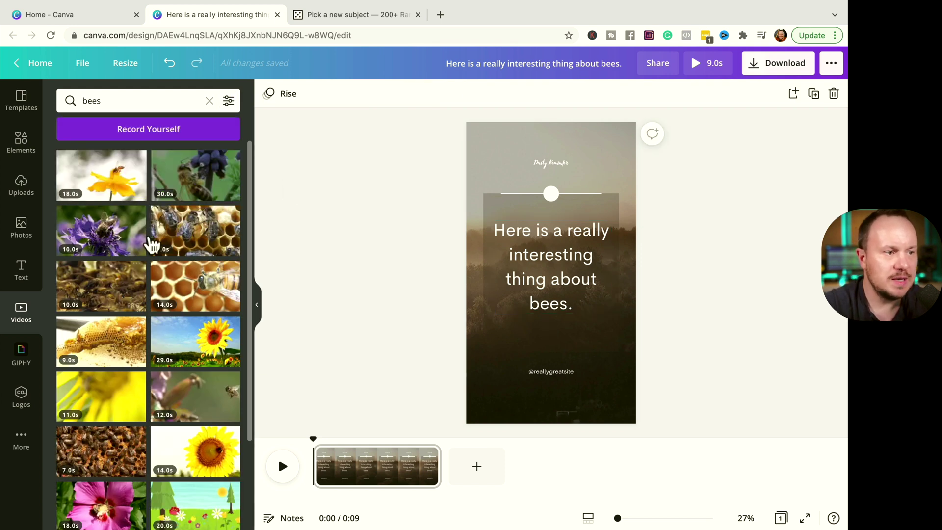
Step: Try adding the bee-on-flower clip and the honeycomb clip as floating elements over the design, removing each one
scroll(178, 264, "down", 2)
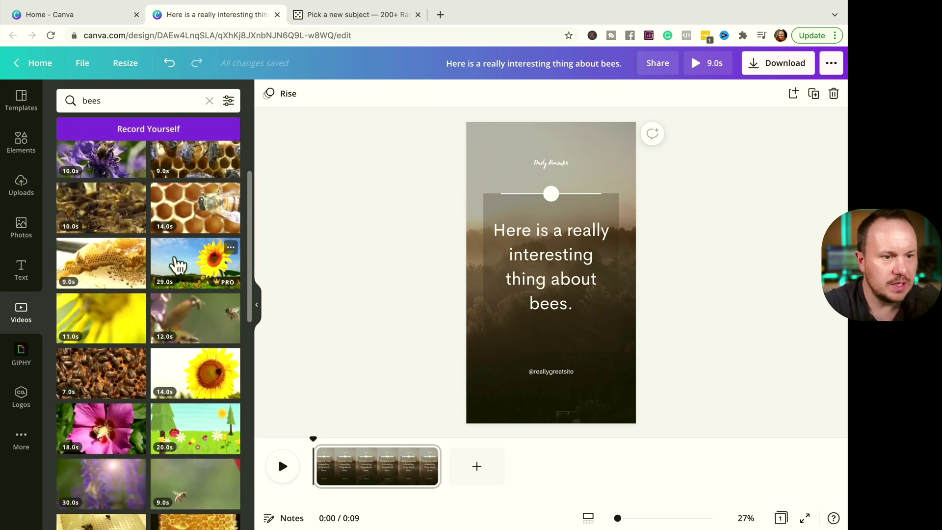
scroll(178, 265, "down", 2)
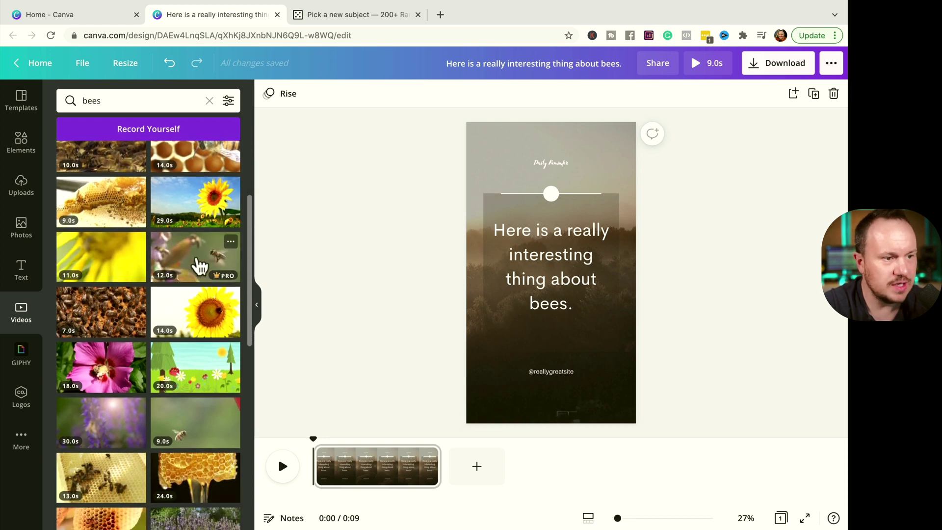
scroll(200, 267, "up", 4)
left_click(201, 263)
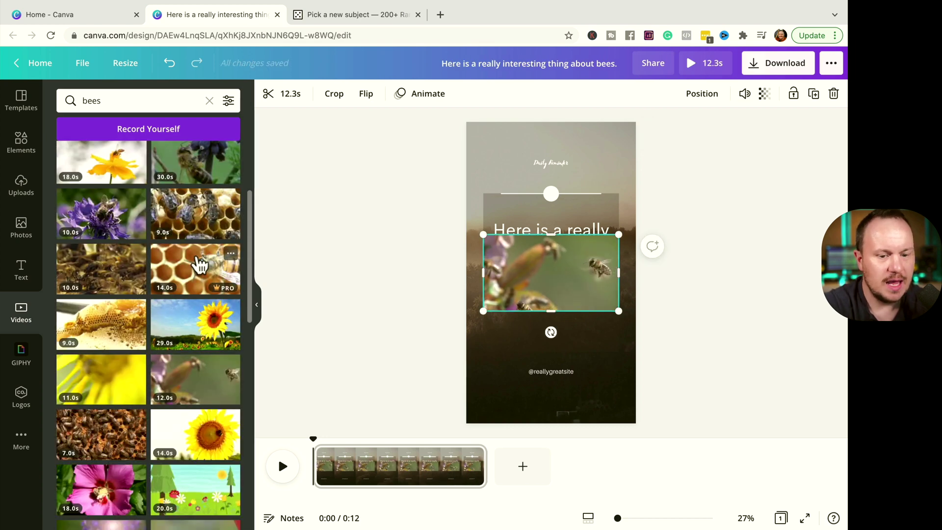
key("ctrl+z")
left_click(191, 269)
scroll(191, 270, "down", 1)
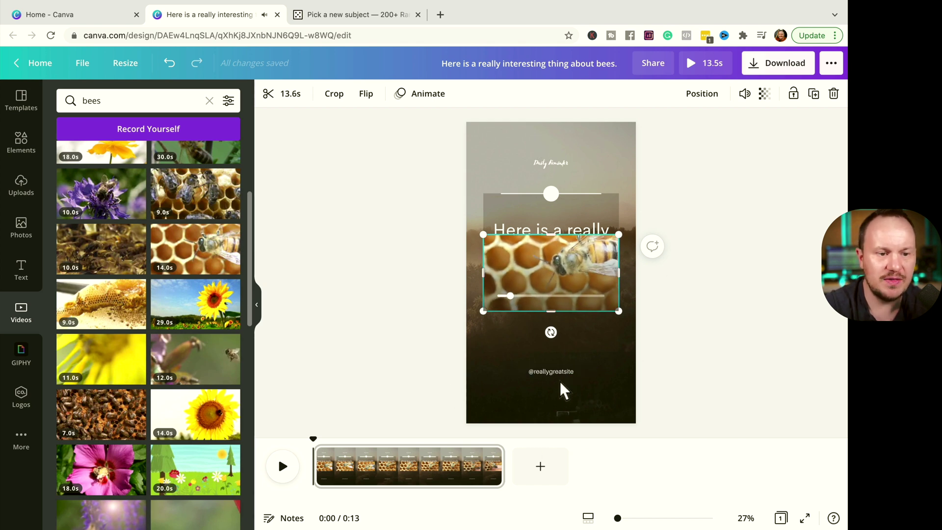
key("Delete")
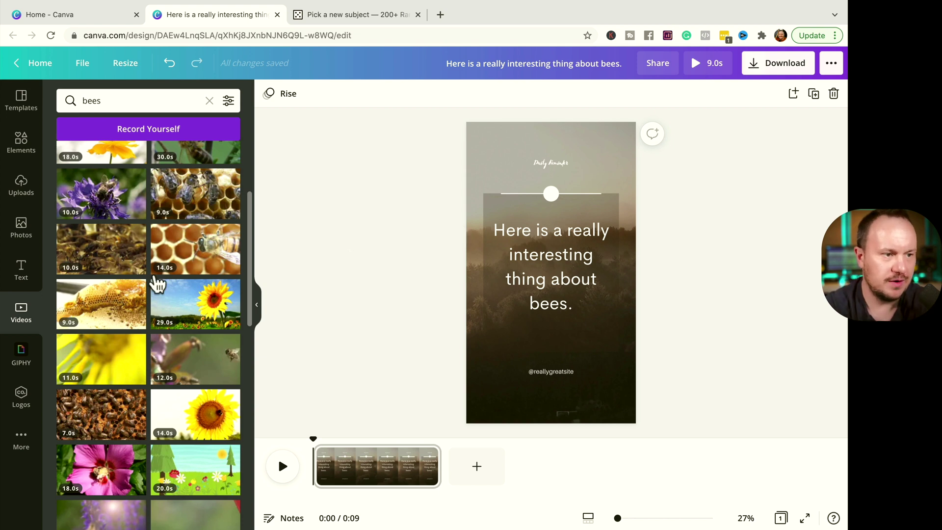
left_click_drag(185, 359, 473, 132)
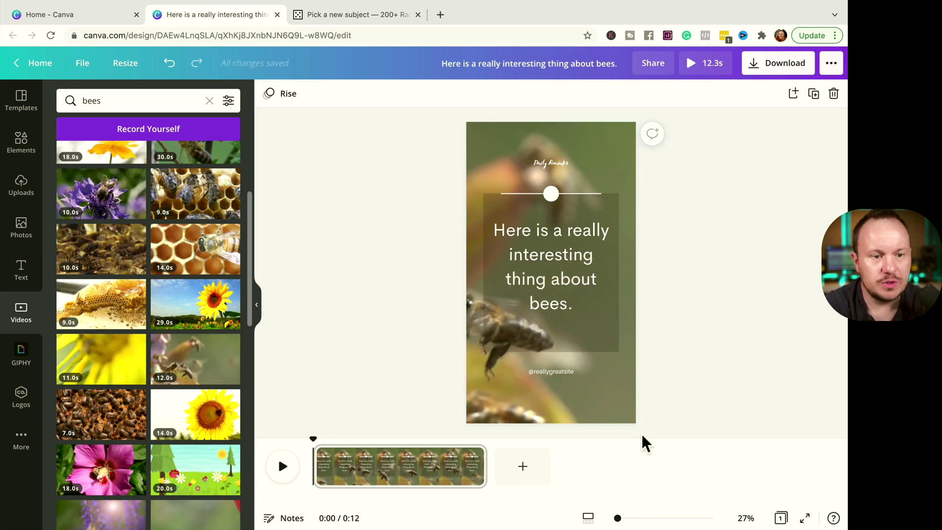
left_click(561, 372)
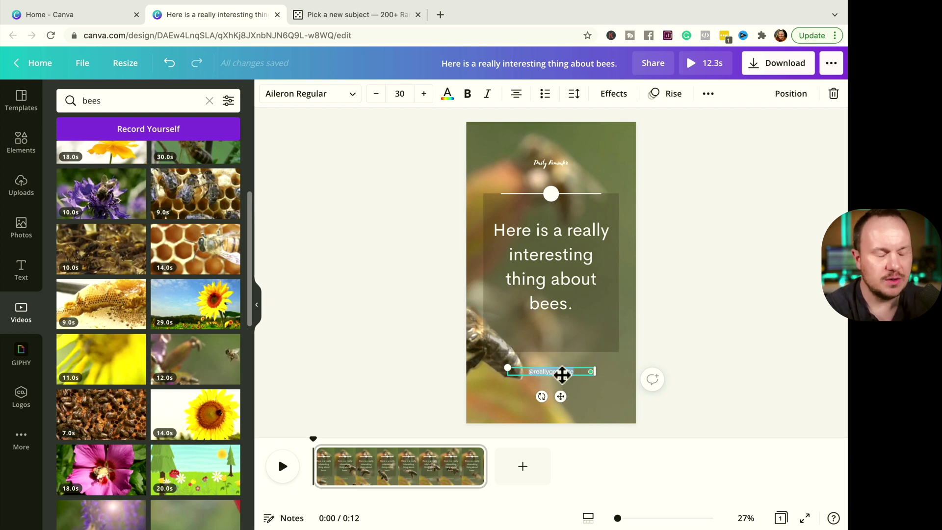
left_click(560, 381)
Step: Enlarge the Daily Reminder heading to a font size of about 59.7 and centre it above the divider line
left_click(554, 163)
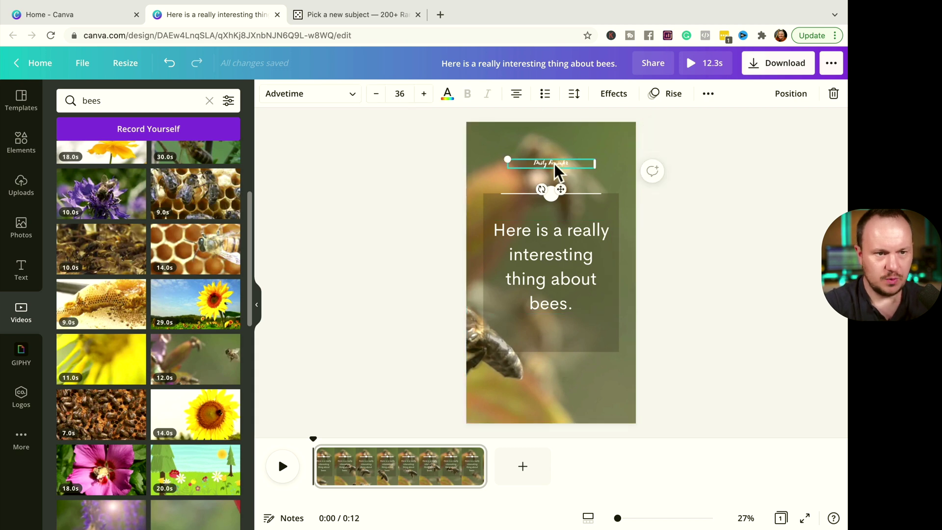
left_click_drag(506, 158, 449, 153)
left_click(380, 233)
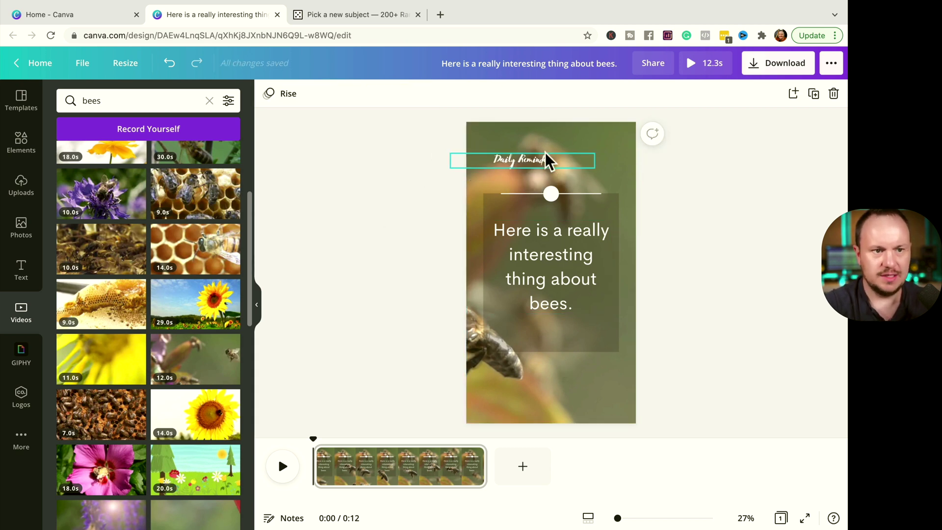
left_click(550, 158)
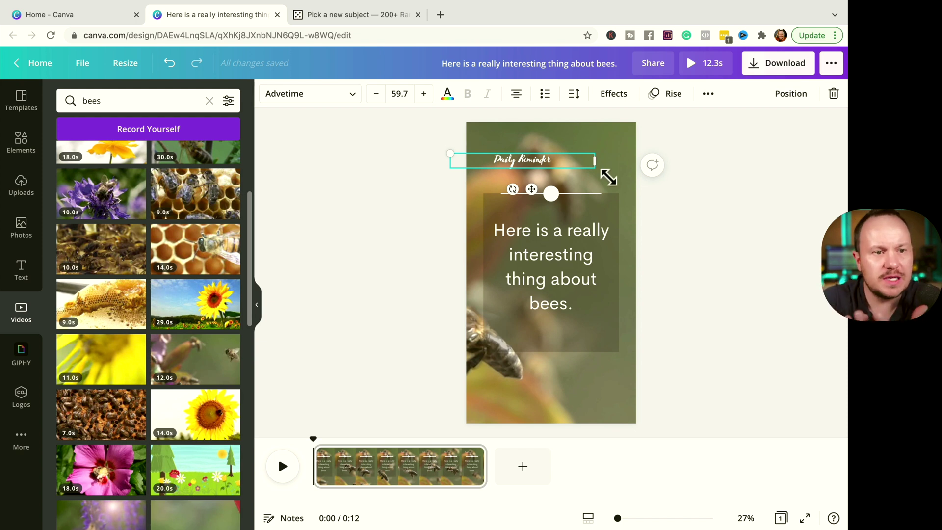
left_click_drag(547, 160, 572, 168)
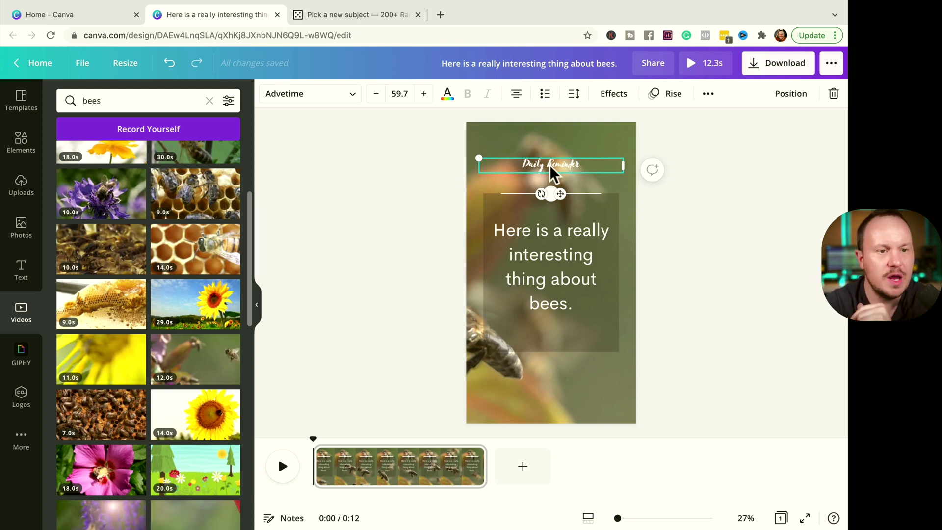
Step: Replace the Daily Reminder heading text with "Bees Knees Podcast"
double_click(551, 165)
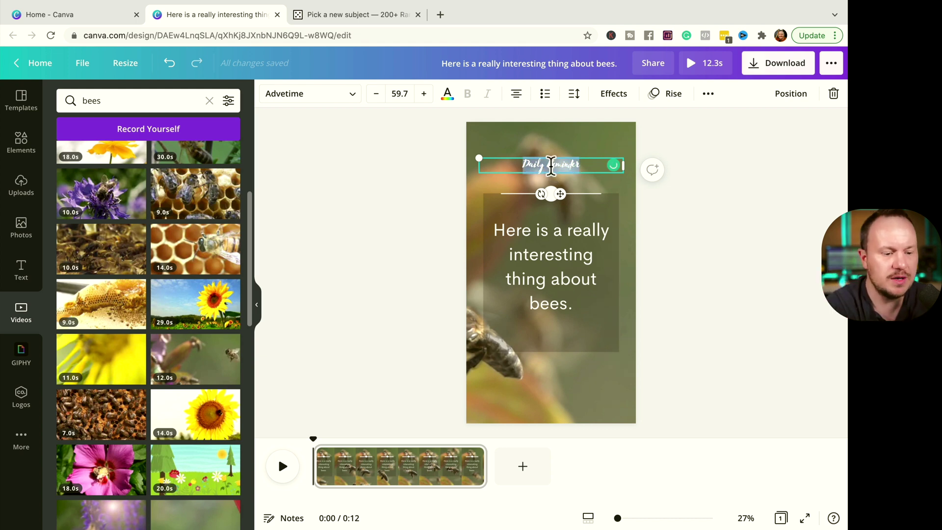
type("Bees")
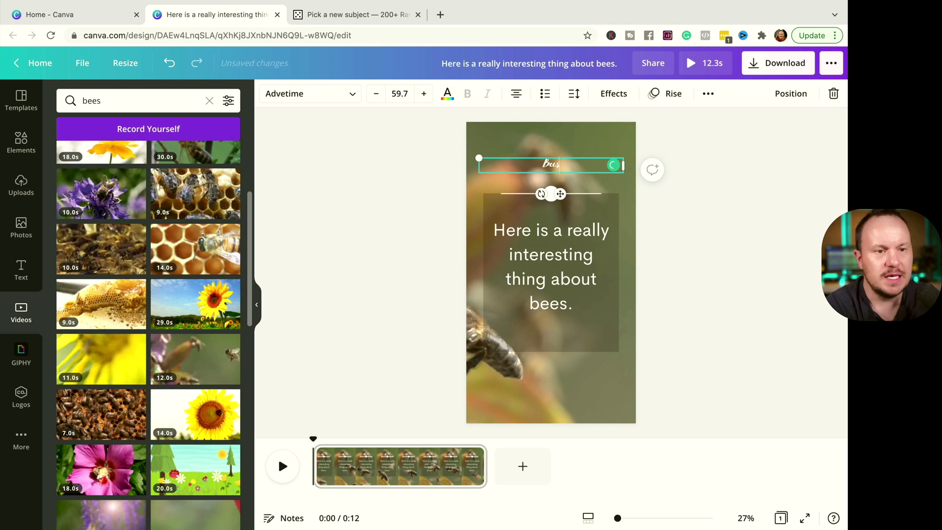
type(" Knees")
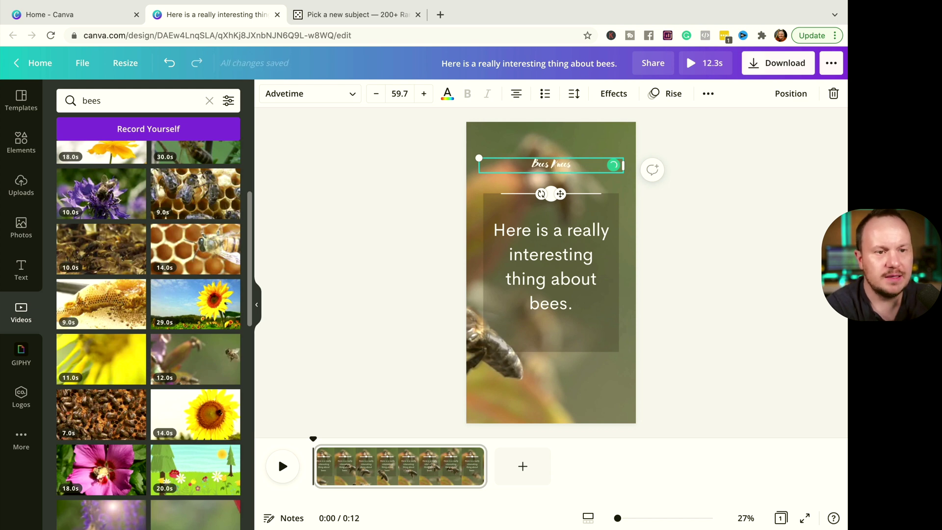
type(" Podcast")
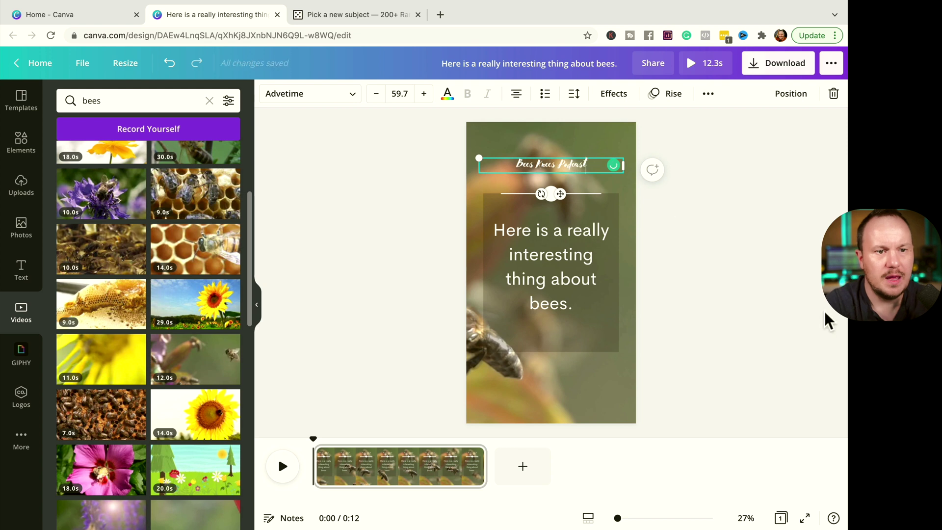
key("Escape")
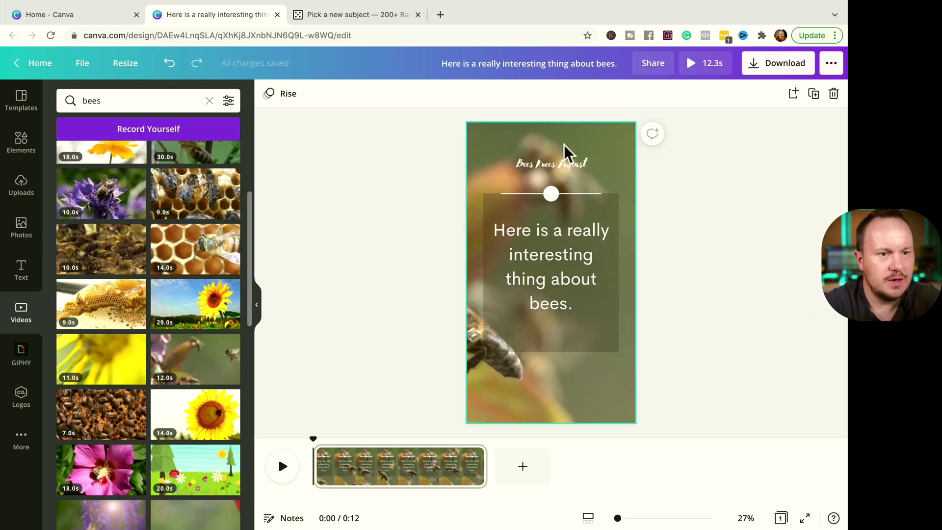
Step: Colour the Bees Knees Podcast heading with the pink from the Secret Keeper brand palette, trying the blue as well
left_click(555, 161)
left_click(448, 94)
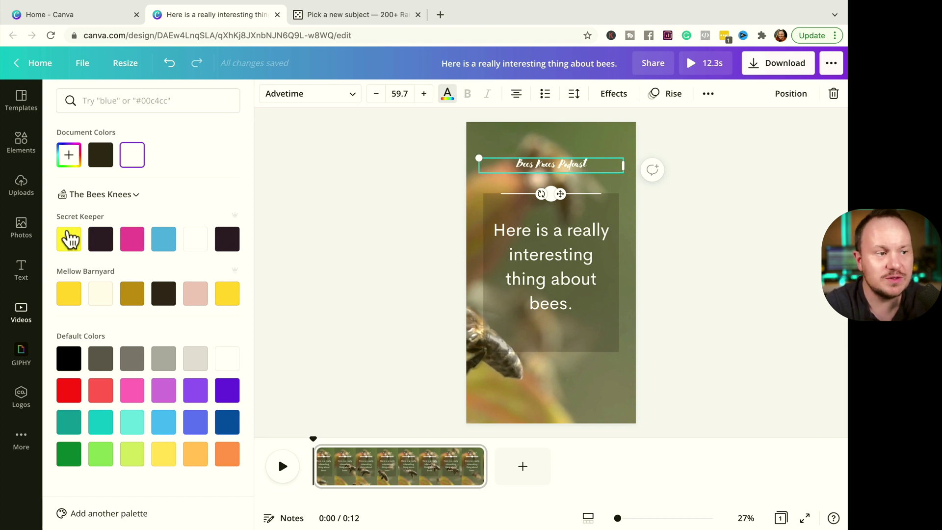
left_click(133, 240)
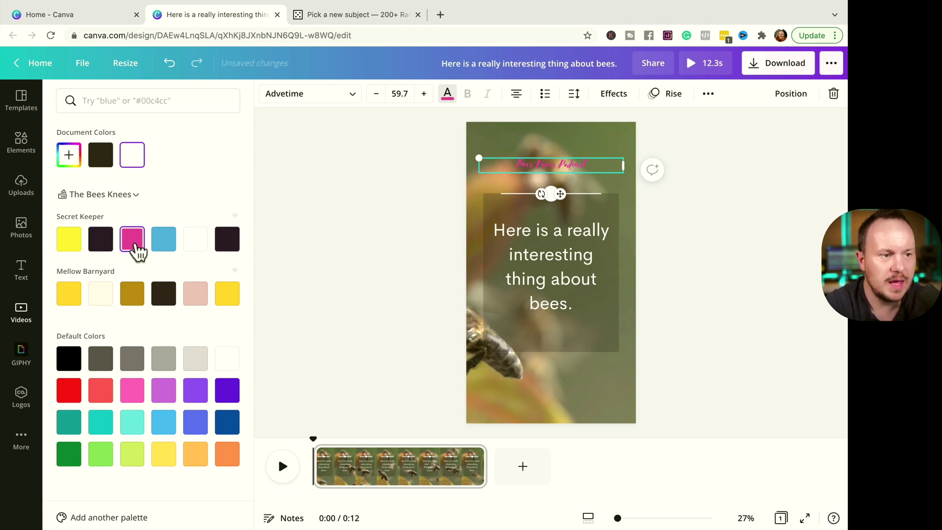
left_click(165, 244)
left_click(143, 243)
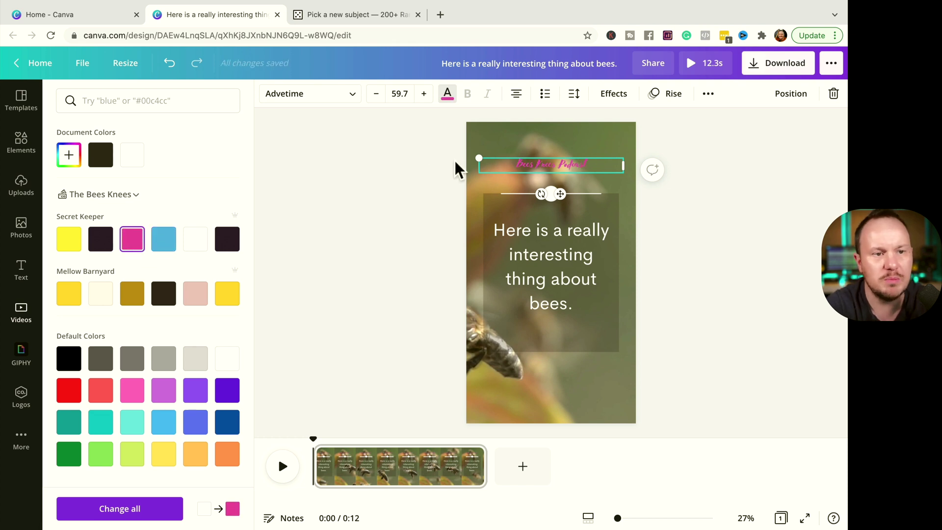
Step: Enlarge the pink heading to a font size of about 87.8 and recentre it above the divider line
left_click_drag(478, 157, 407, 147)
key("Escape")
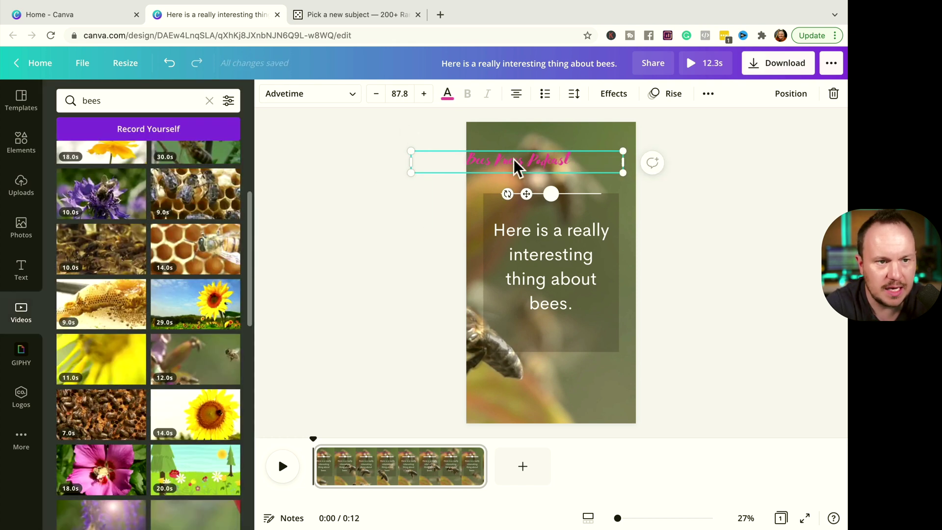
left_click(684, 173)
left_click(555, 159)
left_click_drag(556, 159, 582, 164)
Step: Play the page with its bee background to preview it, and pause partway through
left_click(550, 274)
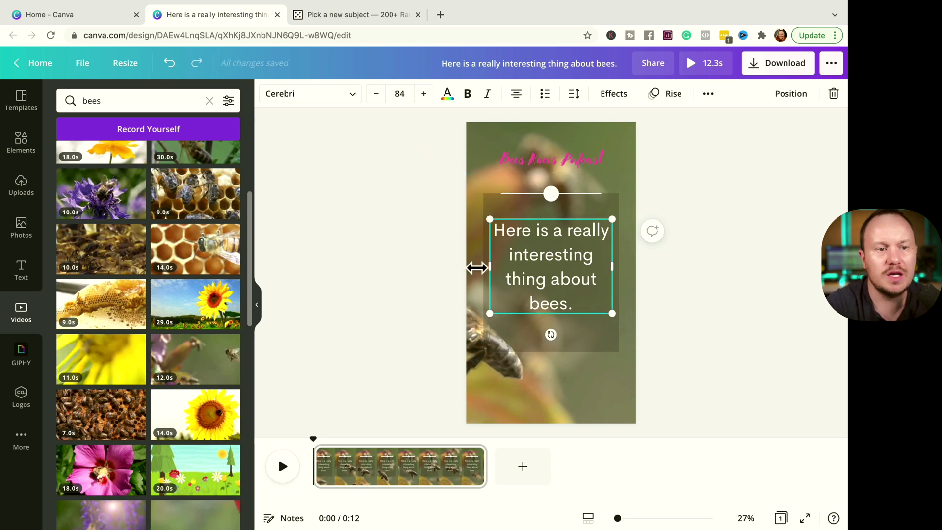
left_click(687, 303)
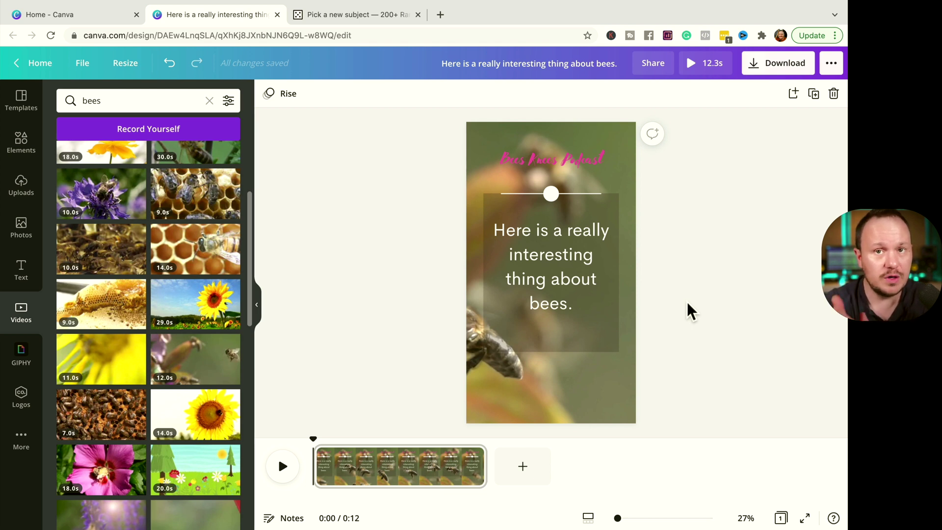
left_click(275, 474)
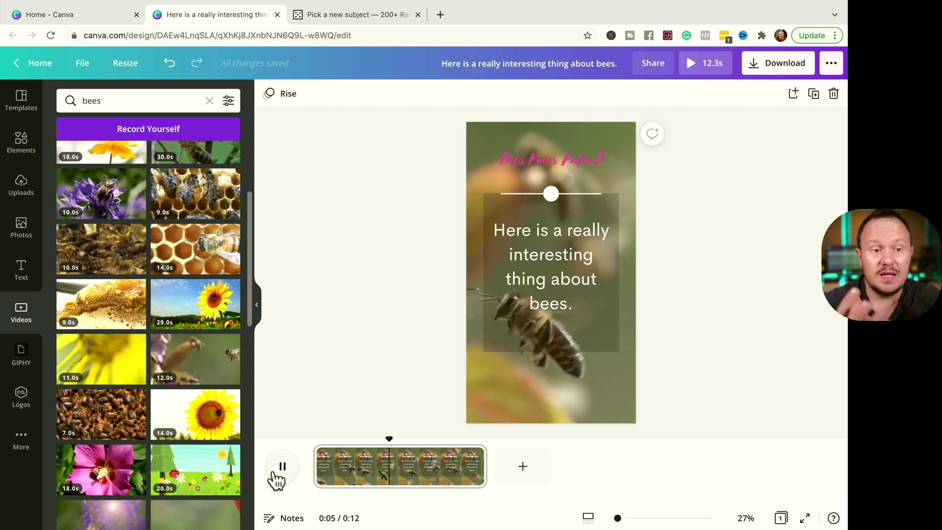
left_click(275, 474)
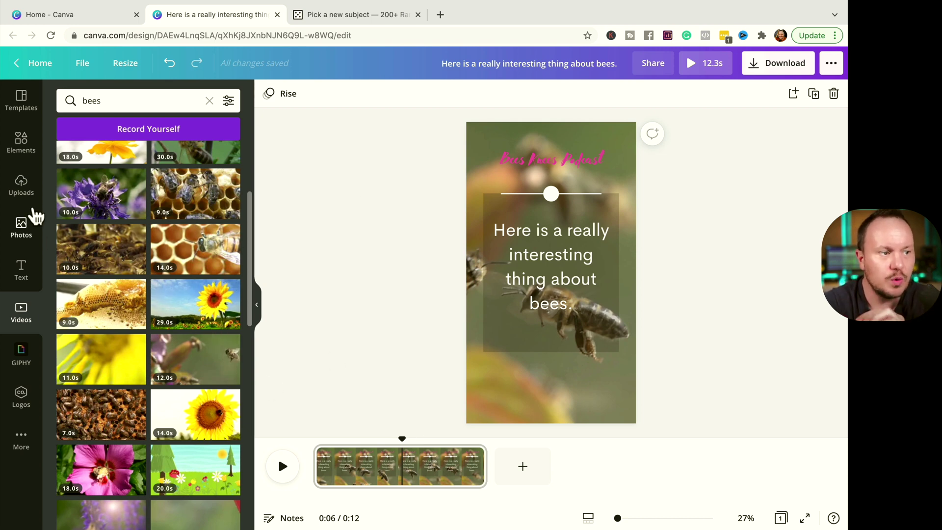
Step: Look through the uploaded images, videos and audio, and the Elements and Templates libraries
left_click(22, 189)
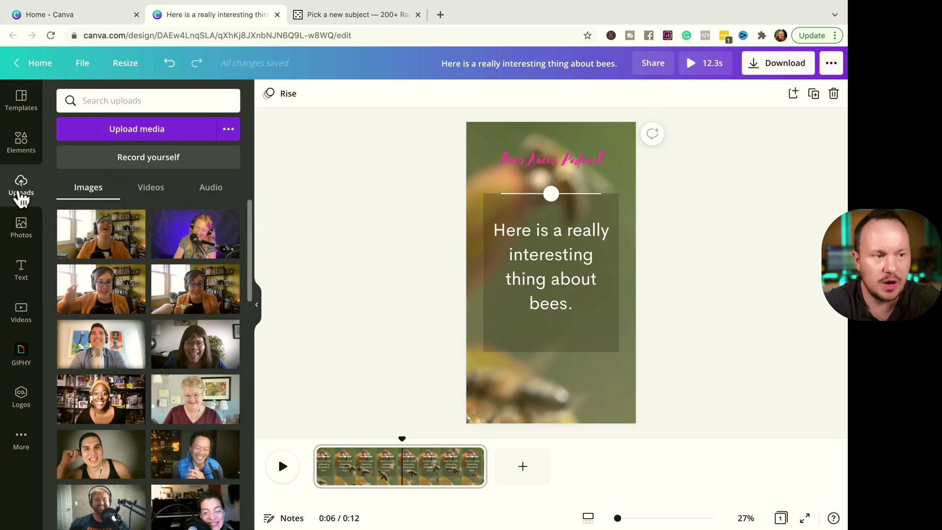
left_click(164, 194)
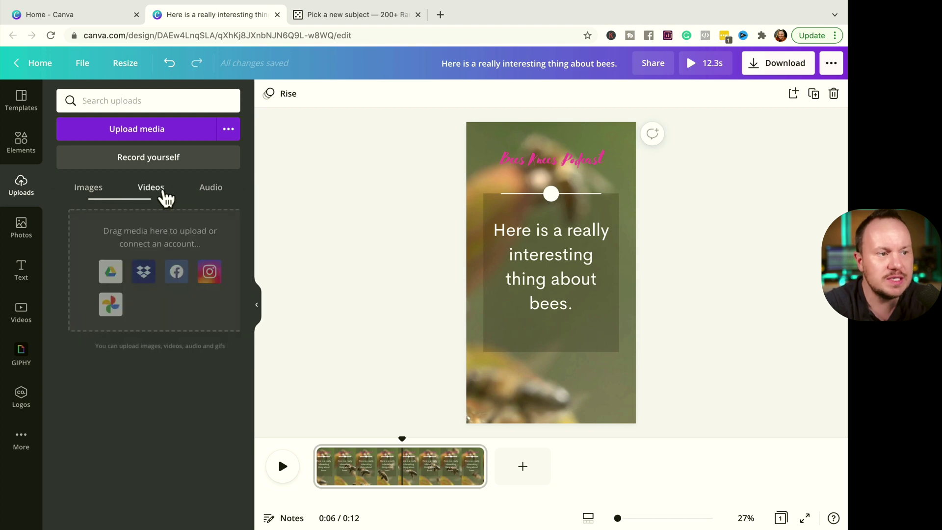
left_click(219, 194)
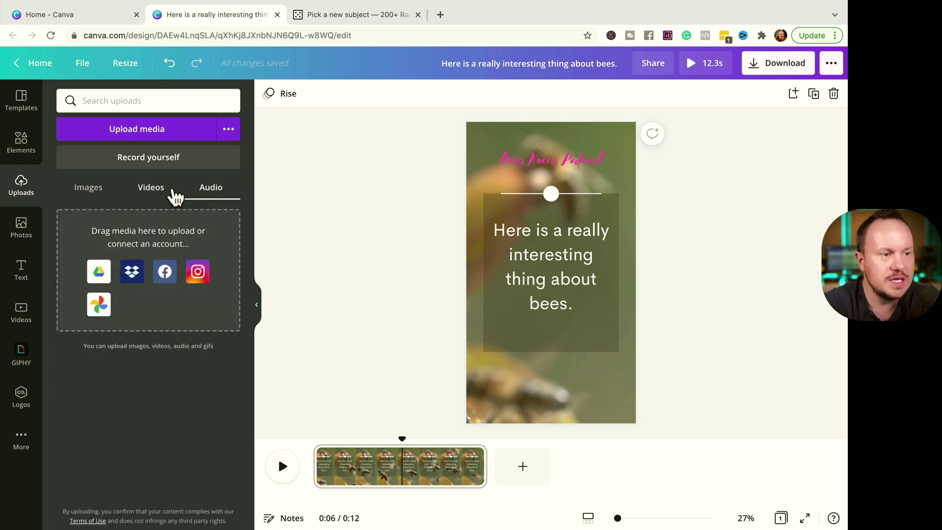
left_click(152, 194)
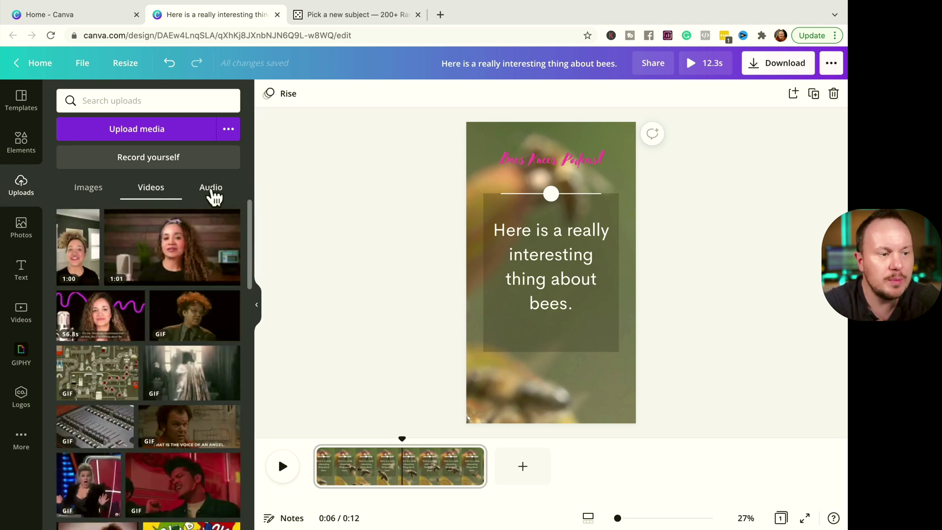
left_click(214, 193)
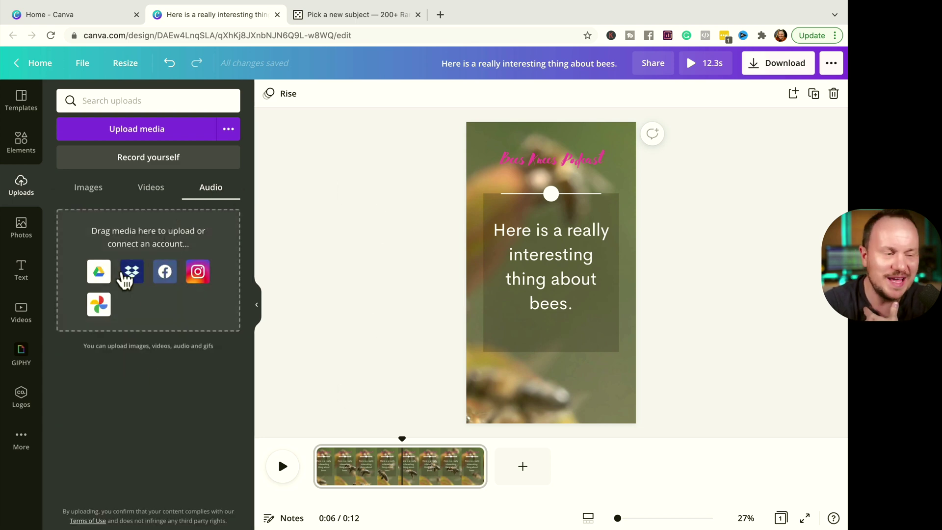
left_click(162, 188)
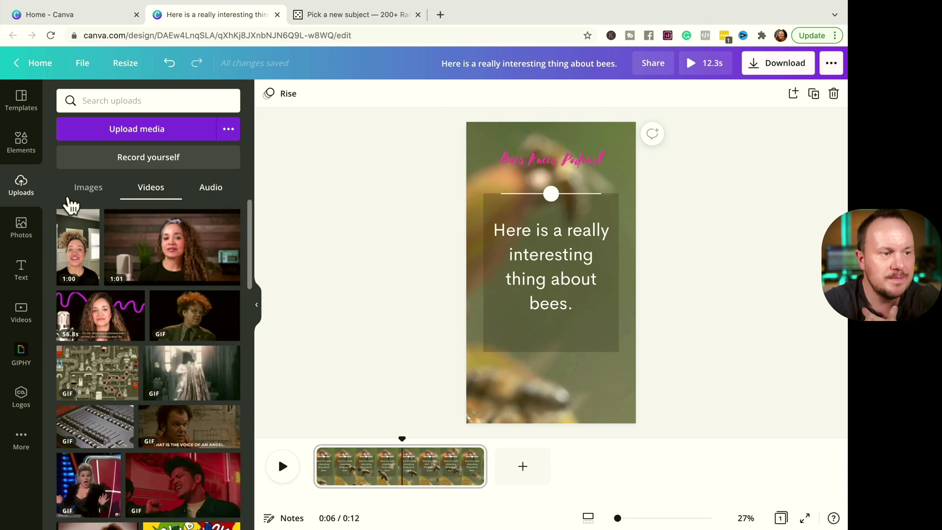
left_click(95, 196)
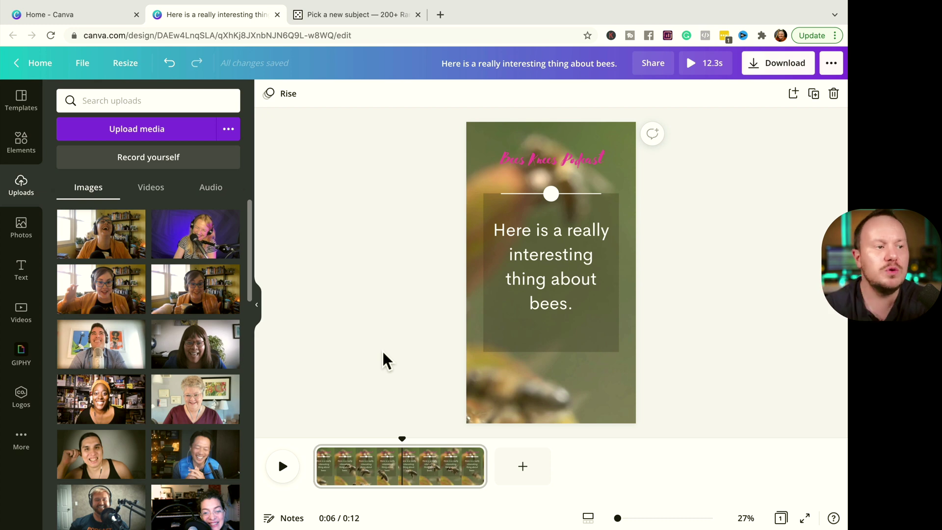
left_click(31, 146)
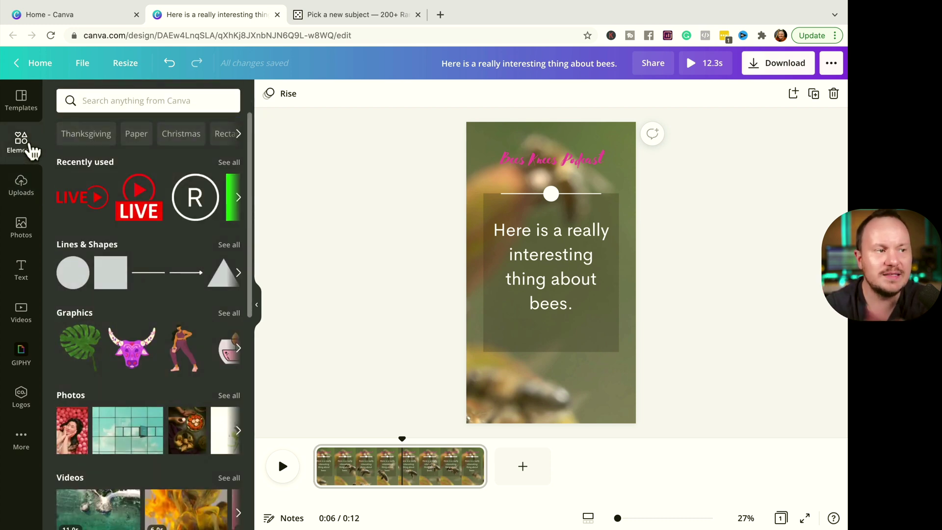
left_click(21, 98)
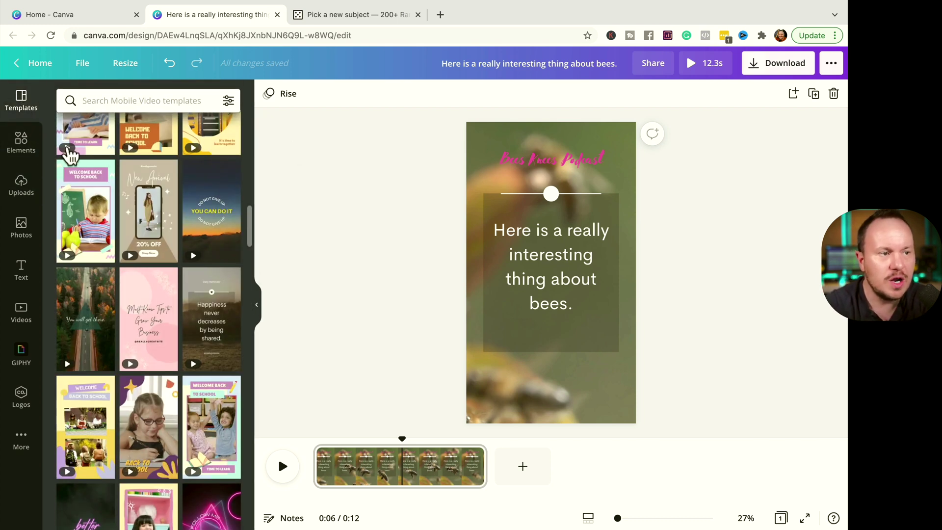
Step: Collapse the side panel and move the playhead back to 0.0s on the timeline
left_click(253, 309)
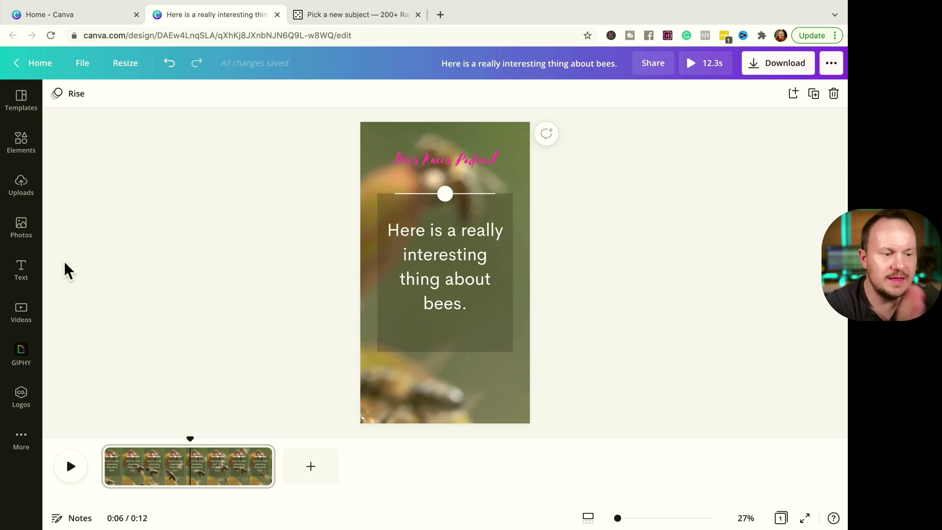
left_click_drag(191, 437, 104, 464)
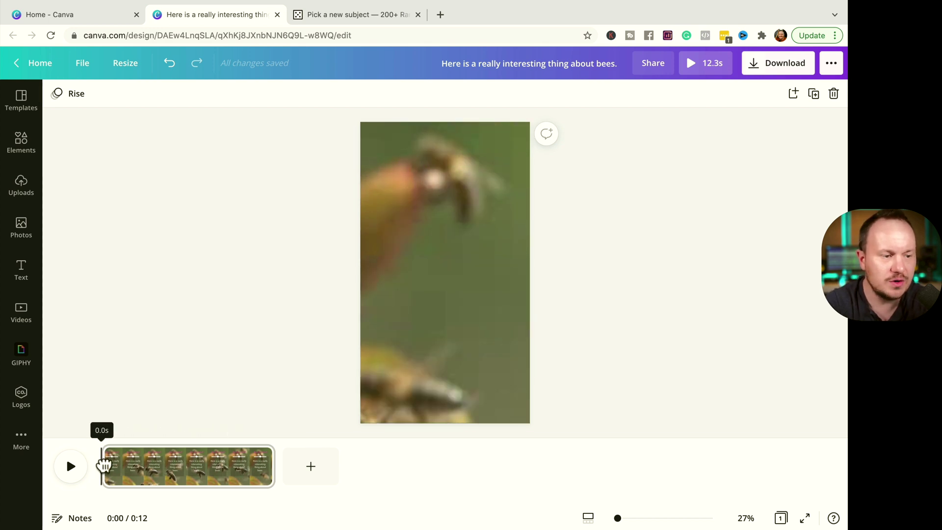
Step: Play the finished bee page briefly to preview it, and download the design as an MP4 video
left_click(74, 468)
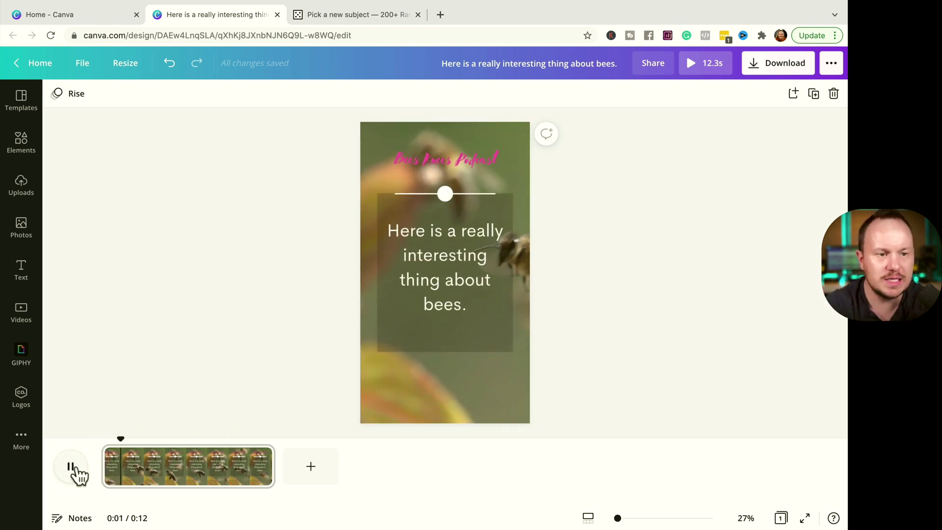
left_click(74, 468)
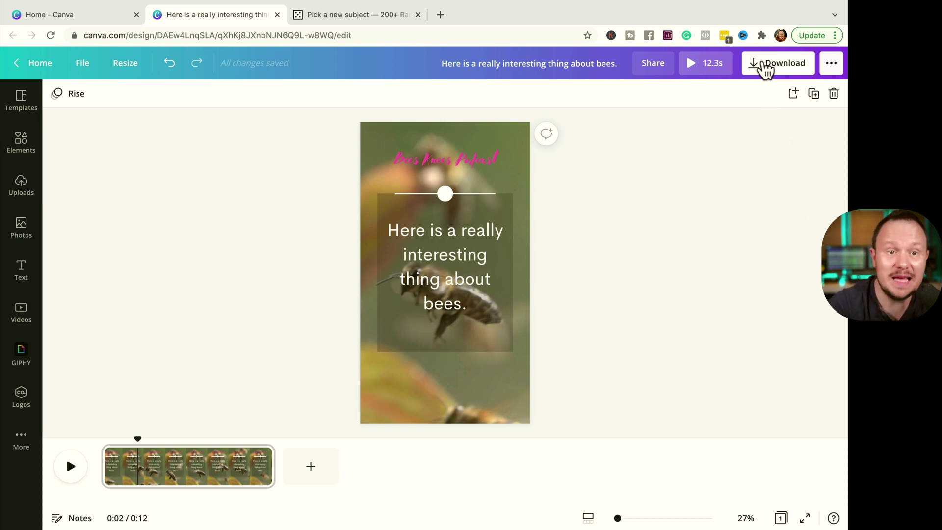
left_click(759, 68)
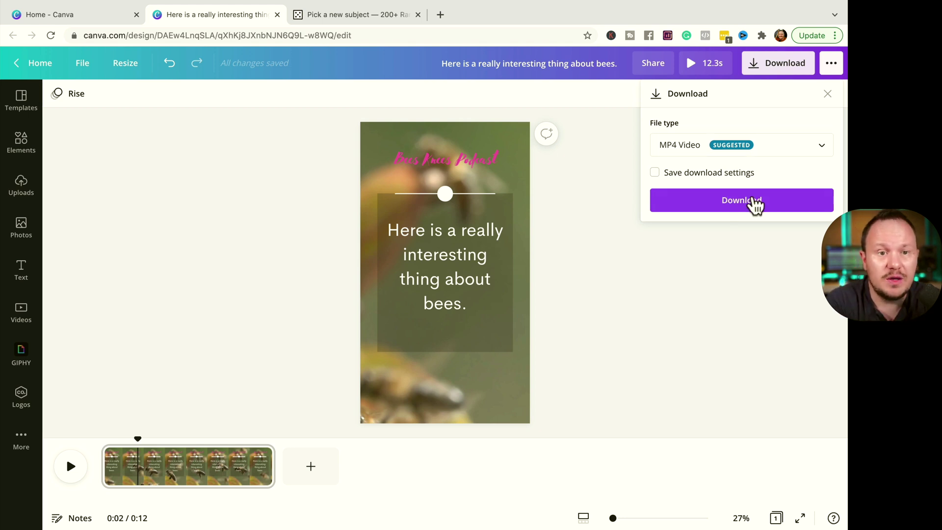
left_click(755, 204)
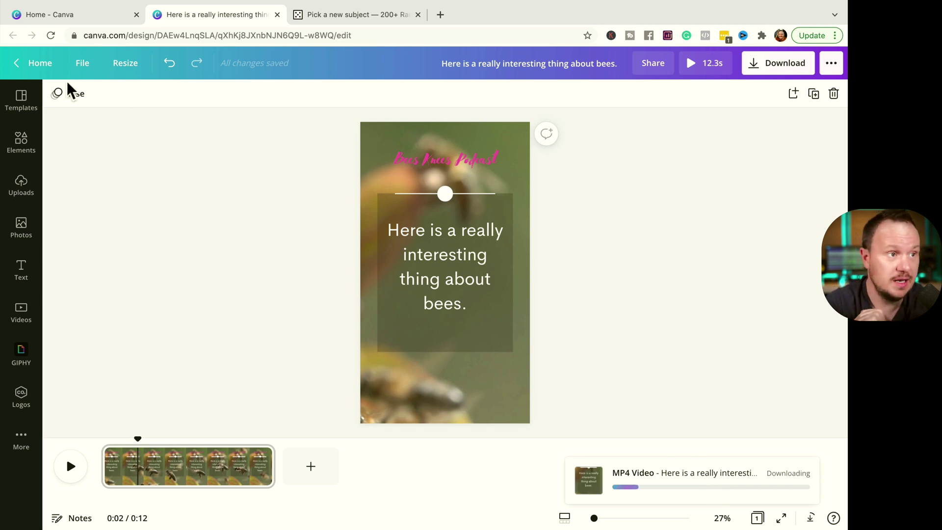
Step: Return to the Canva home page, look up "twitter" among the design types and create a new Twitter Post
left_click(93, 16)
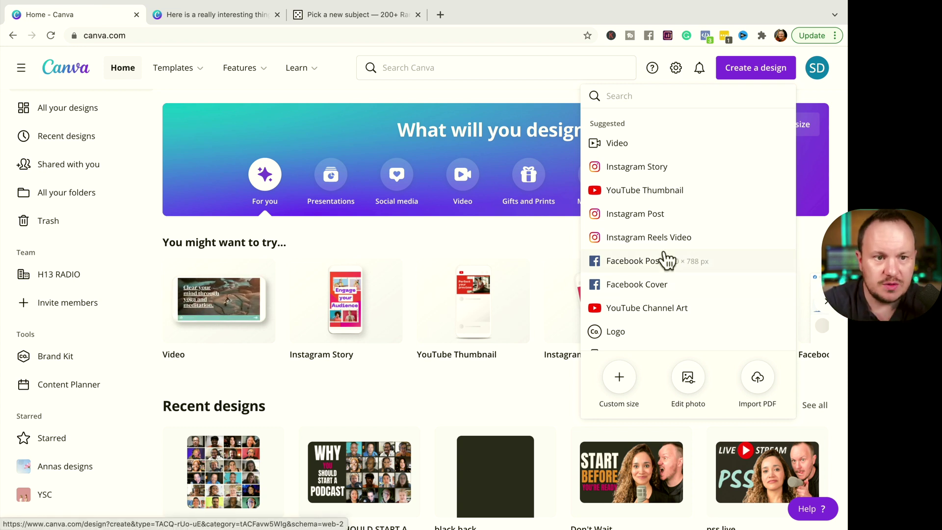
type("twitter")
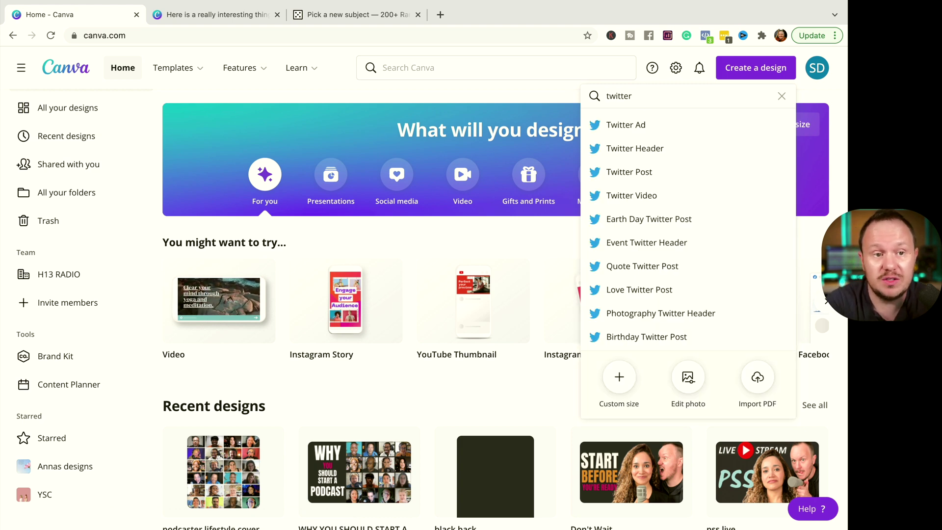
left_click(641, 176)
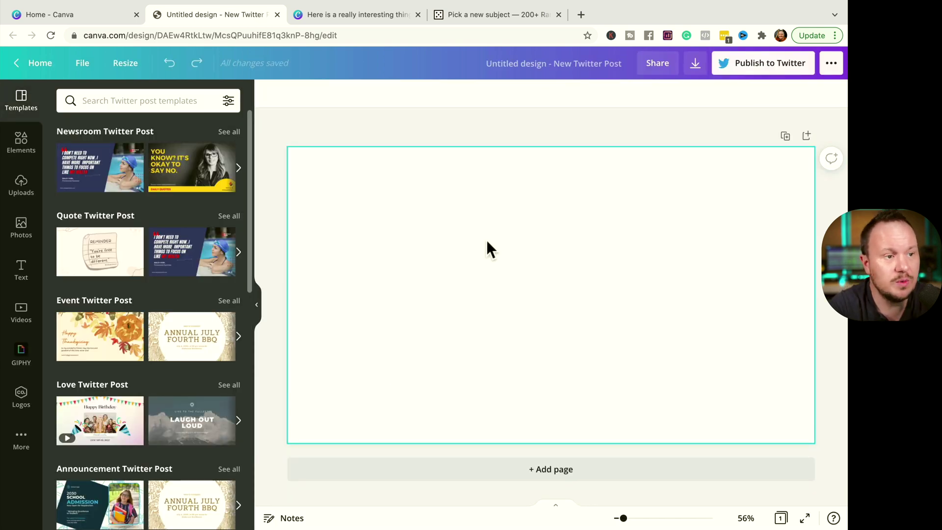
Step: Browse the Twitter post templates, search them for "video" and preview the animated results
scroll(136, 377, "down", 3)
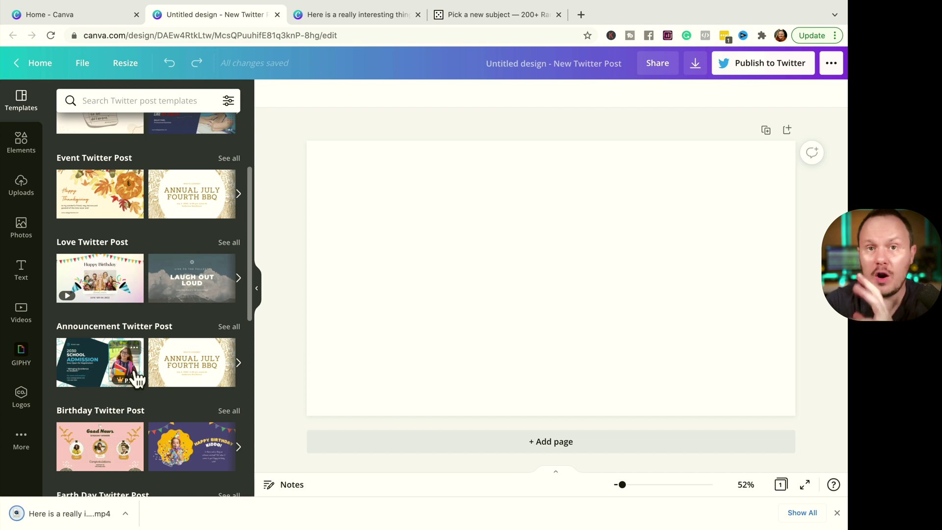
scroll(135, 376, "up", 2)
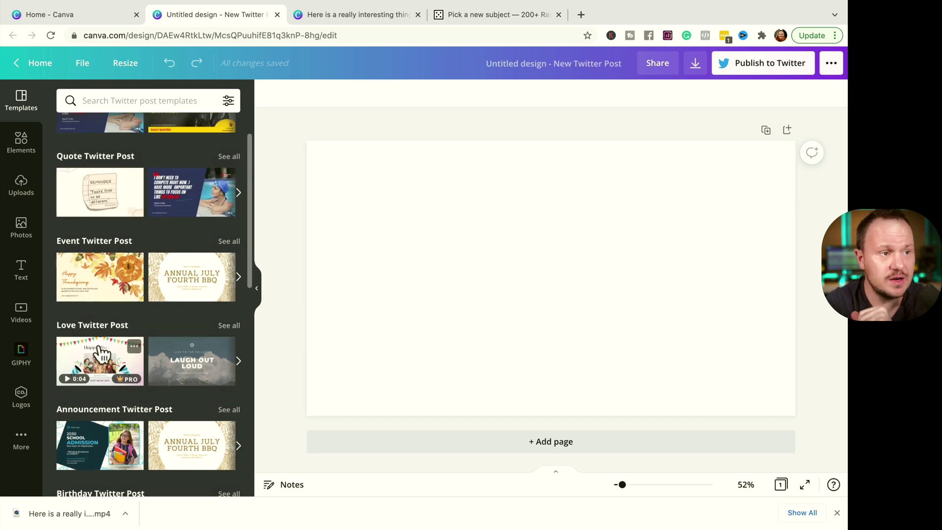
left_click(116, 95)
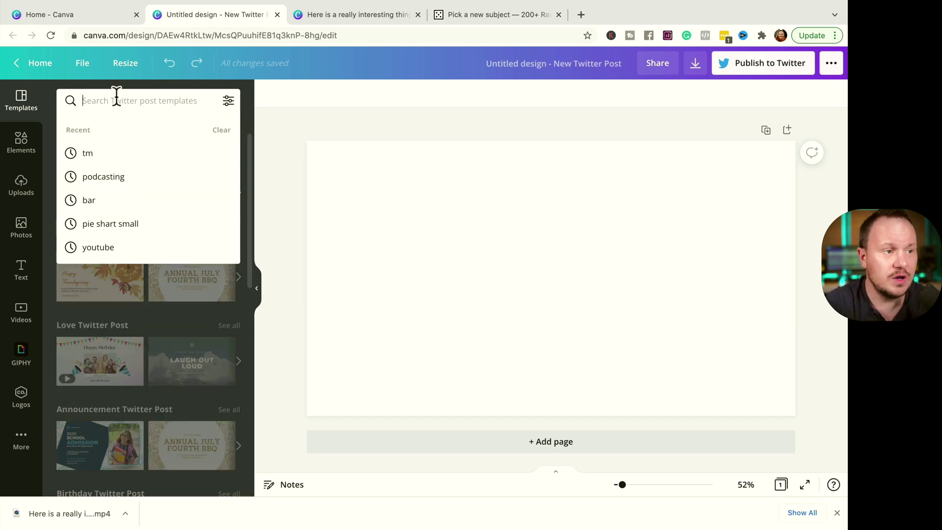
type("video")
key("Return")
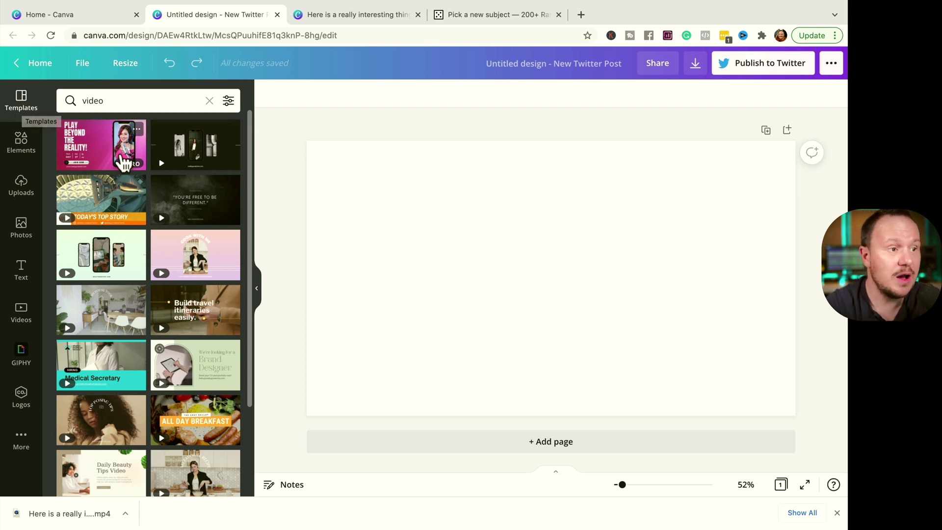
mouse_move(109, 220)
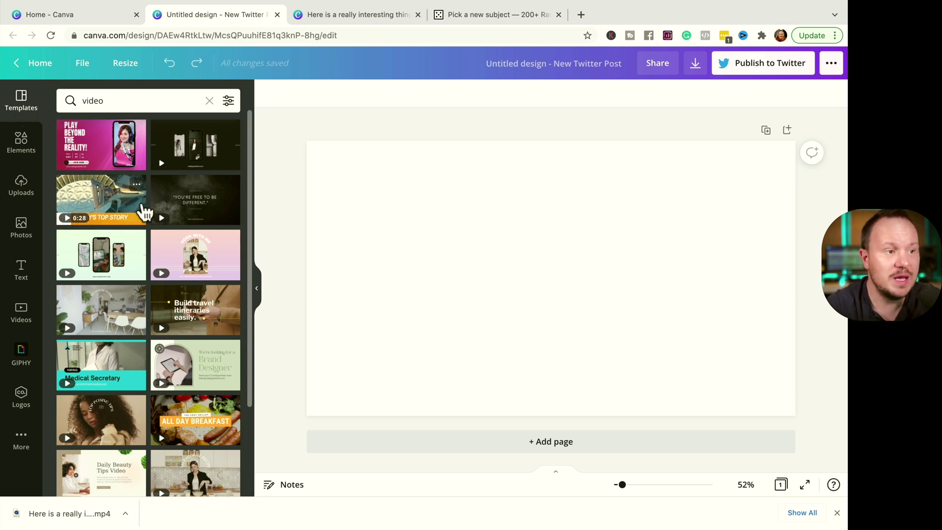
mouse_move(206, 210)
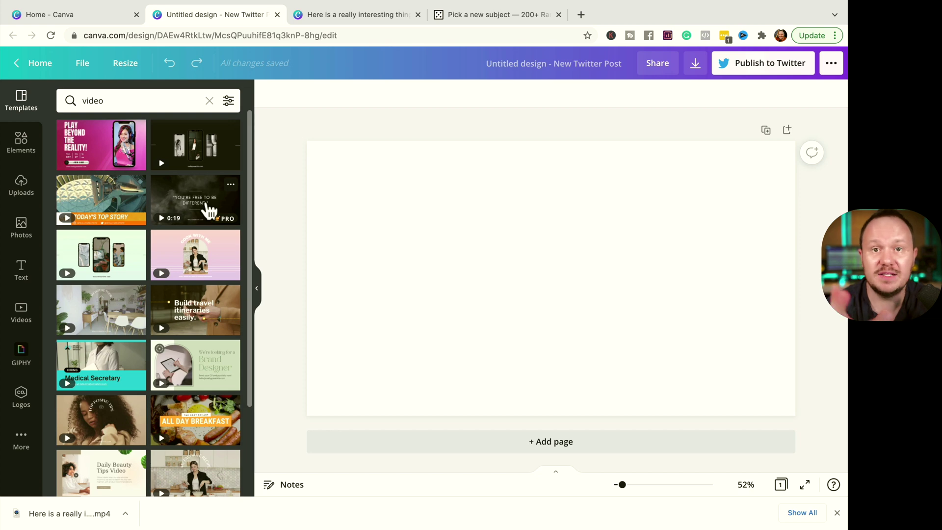
Step: Check the random topics list for a new subject, and return to the Twitter post design
left_click(499, 17)
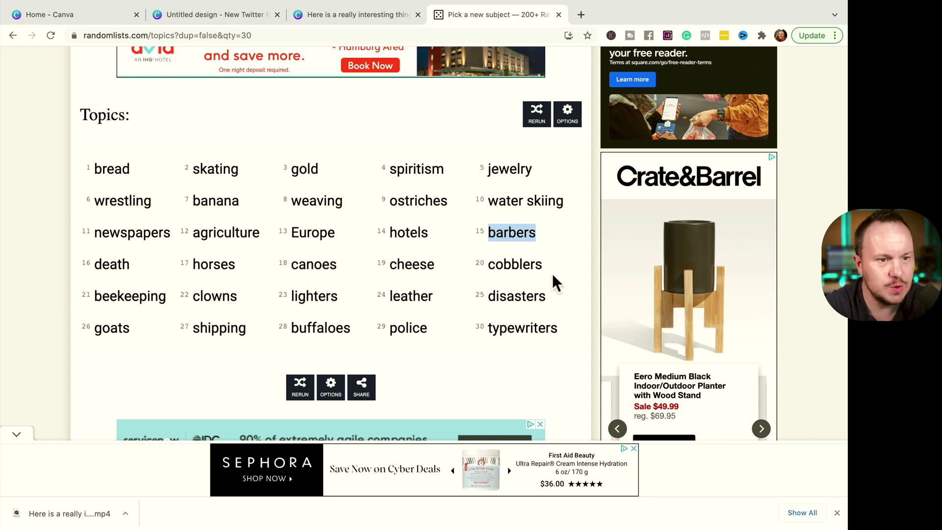
left_click(353, 20)
key("ctrl+shift+Tab")
Step: Apply the first page of the Yellow White Black Photo Video Centric Quote Twitter Post template to the blank page
scroll(115, 415, "down", 1)
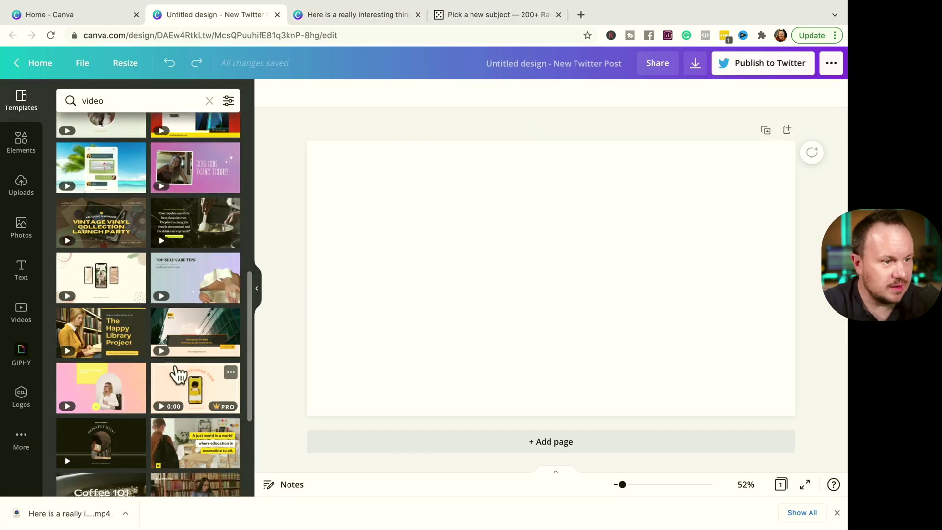
scroll(178, 374, "down", 3)
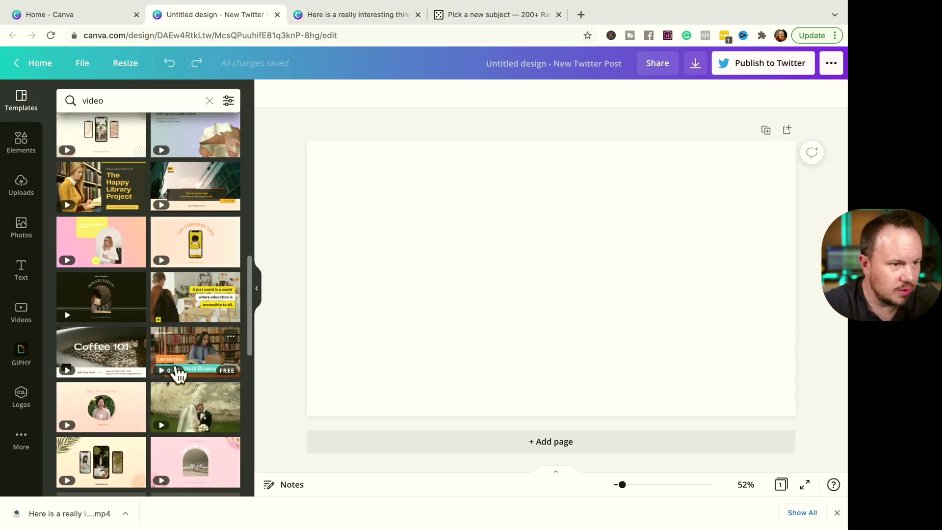
left_click(188, 308)
left_click(101, 231)
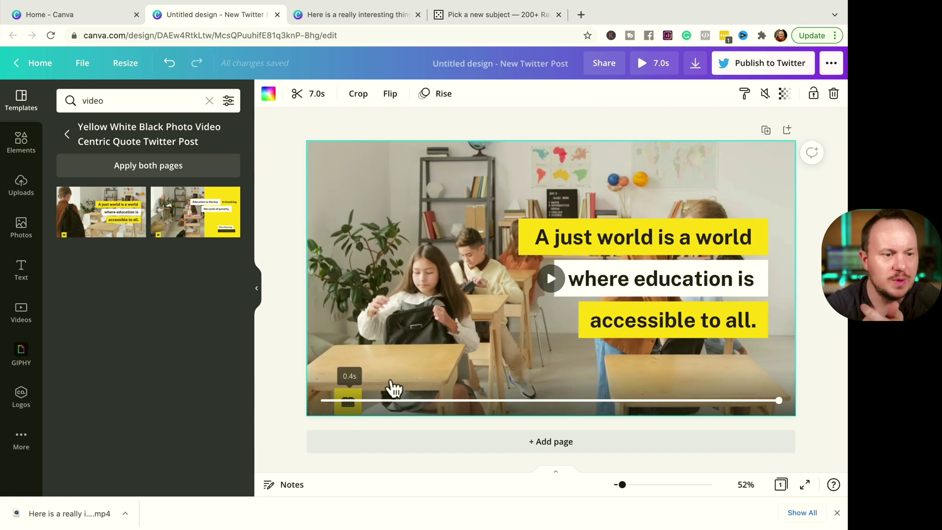
Step: Try the Archivo Black and Anton fonts on the first line of the quote, and undo the font changes
left_click(564, 238)
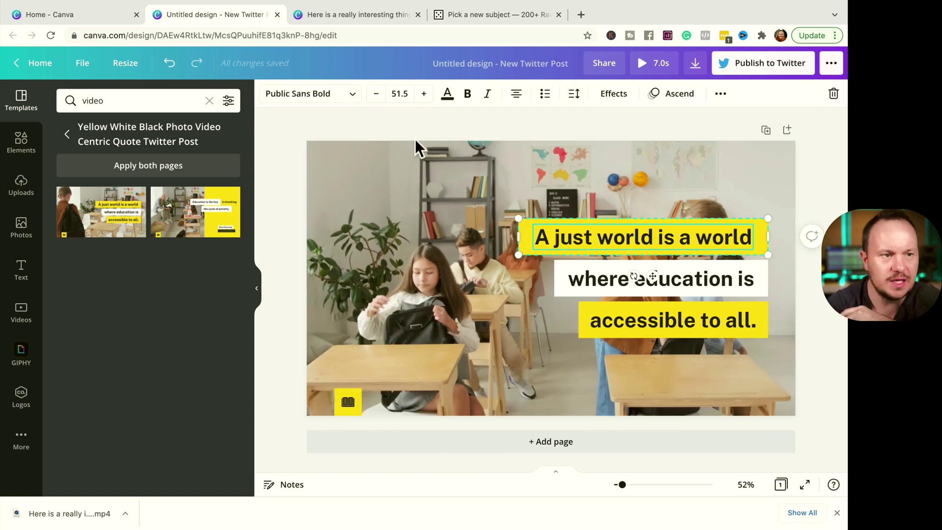
left_click(356, 101)
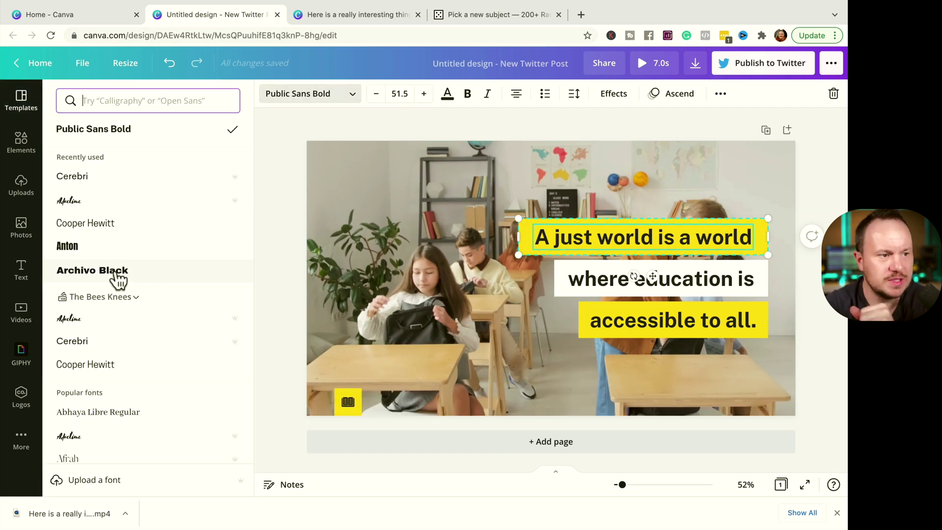
left_click(116, 273)
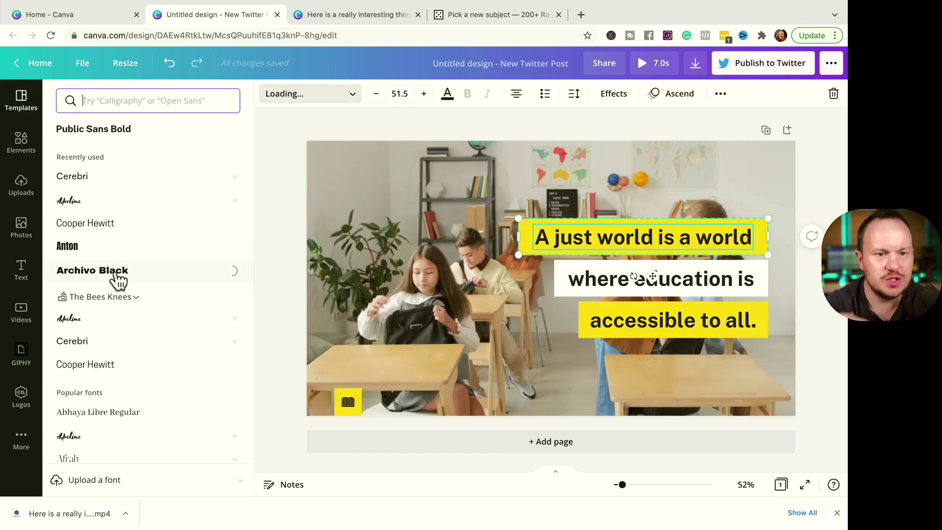
left_click(110, 250)
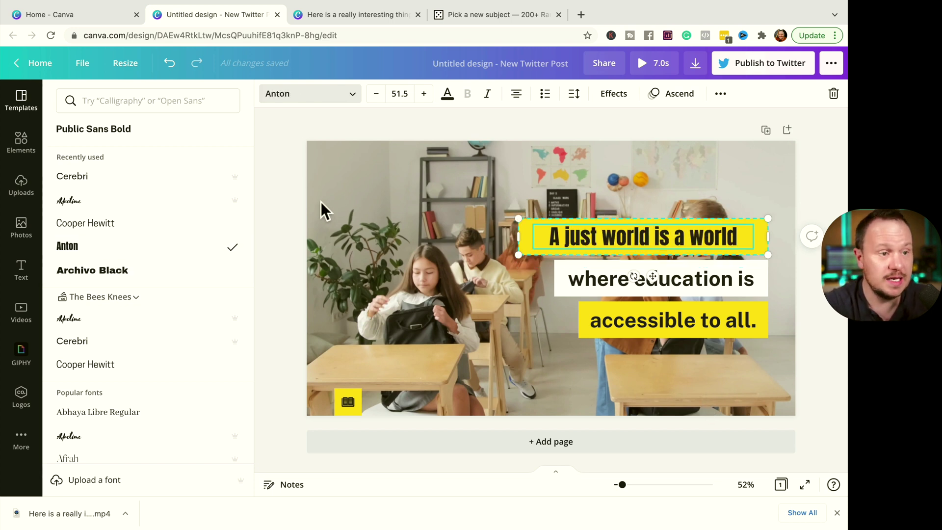
key("super+z")
key("super+z")
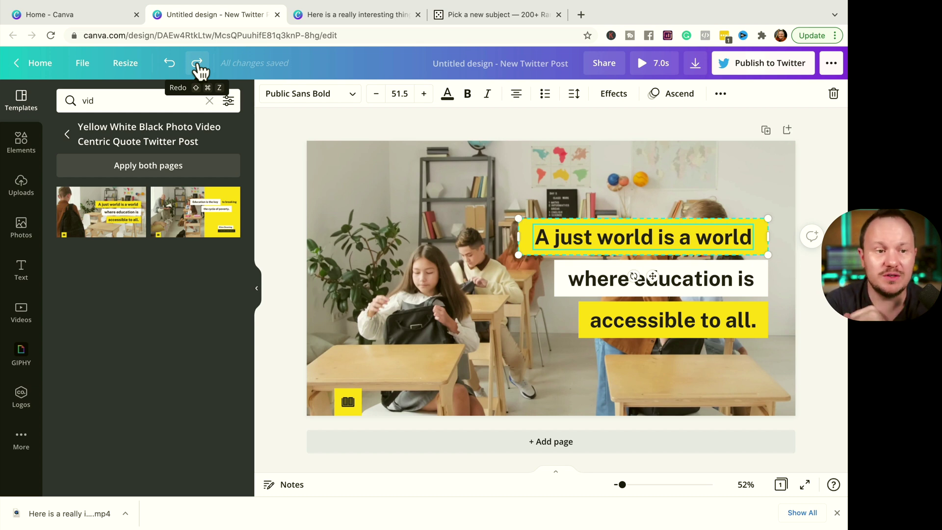
left_click(275, 147)
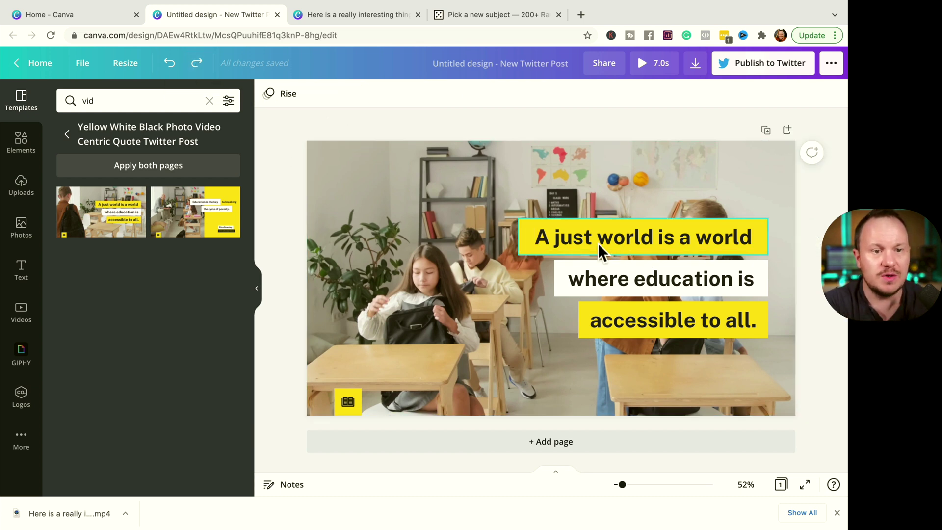
double_click(575, 244)
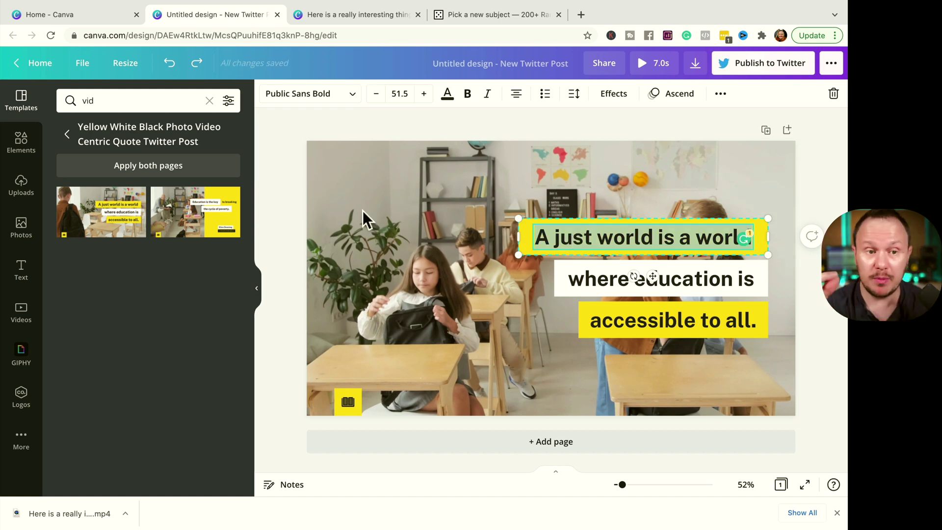
left_click(282, 216)
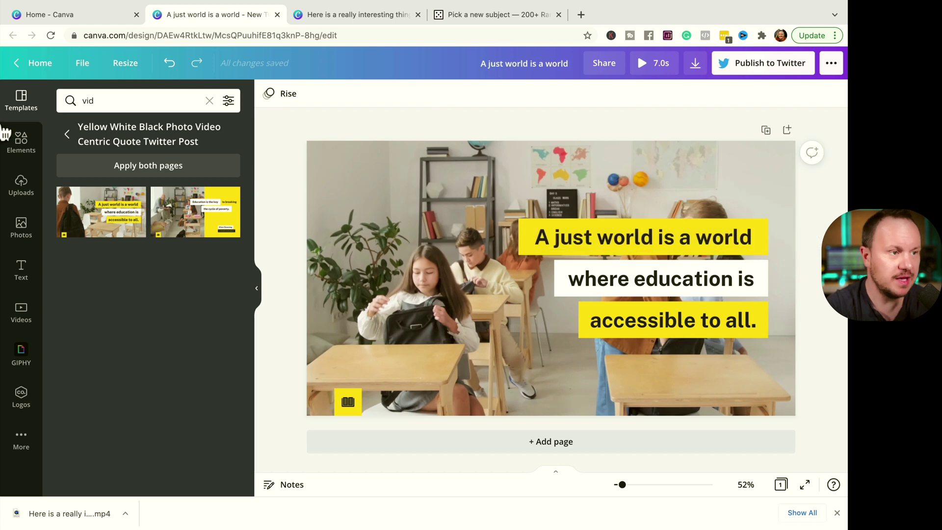
Step: Search the stock videos for "barber" and place the 21.0s haircut clip on the page's background
left_click(21, 309)
left_click(105, 97)
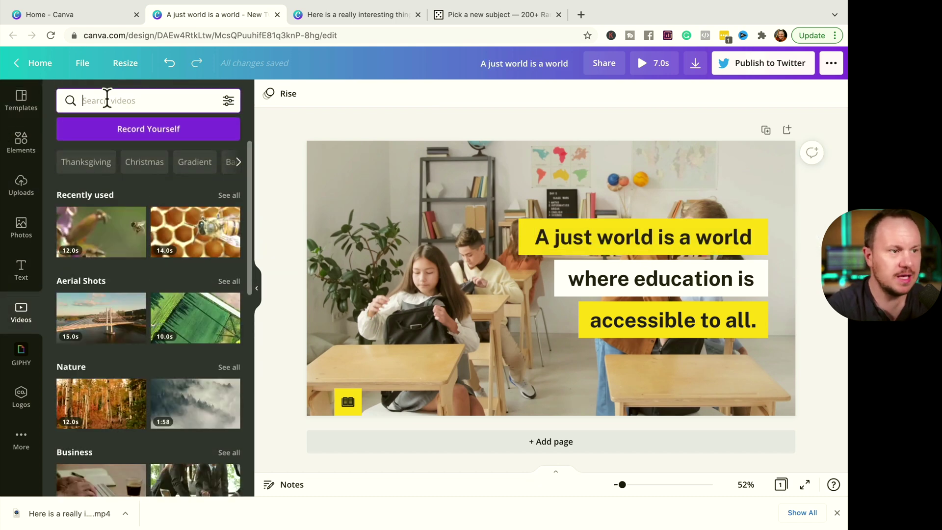
type("barber")
key("Return")
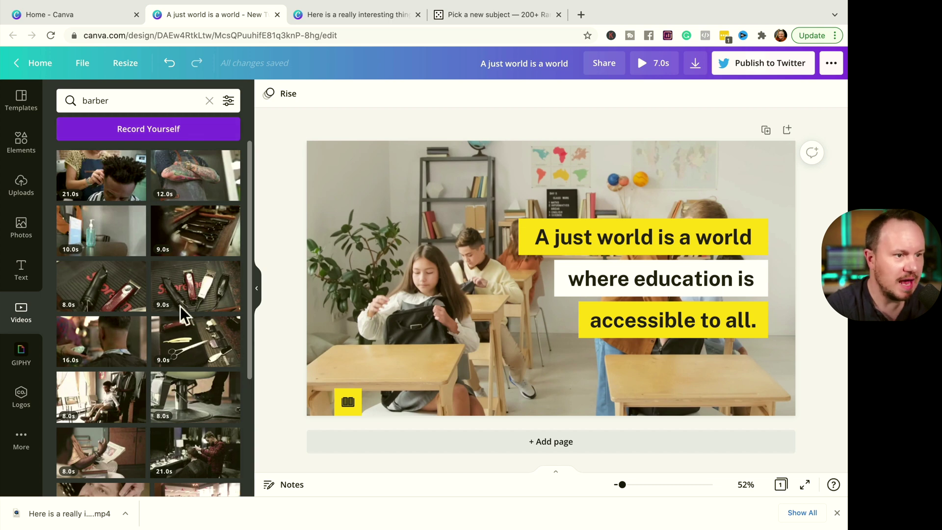
left_click_drag(105, 183, 328, 172)
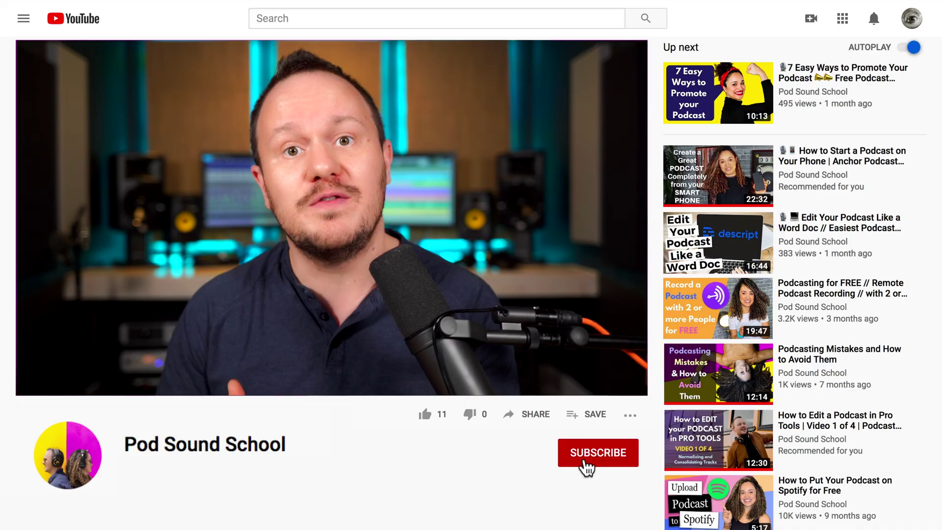
left_click(585, 457)
left_click(625, 456)
left_click(578, 487)
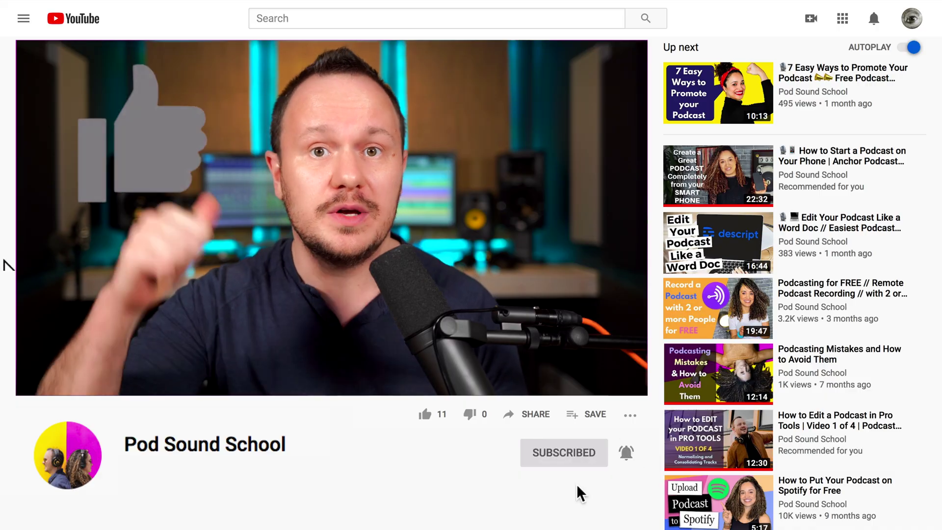